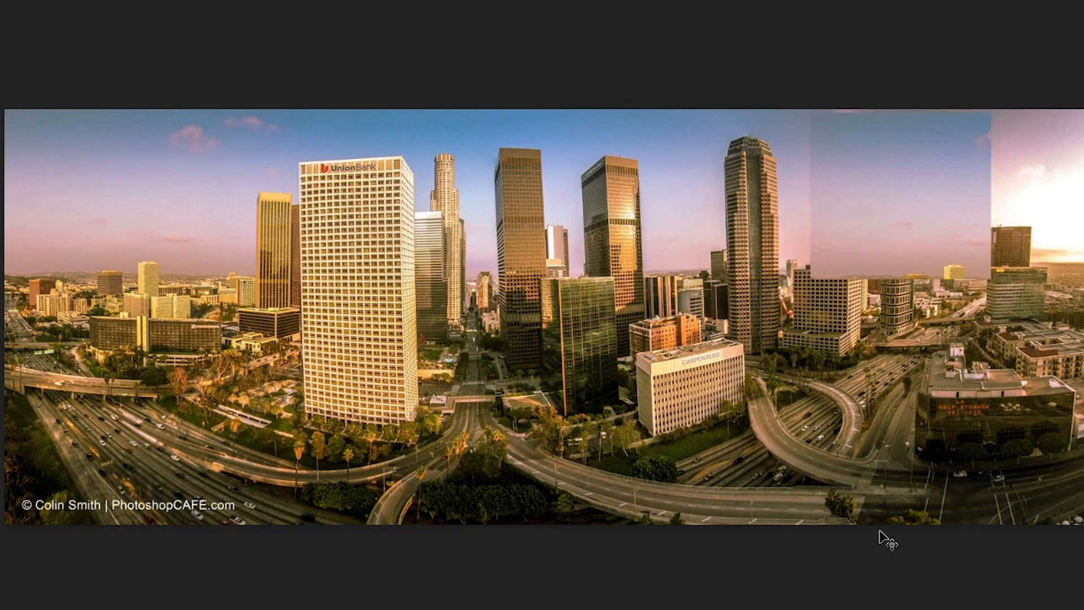
# Flip the copied sky patch horizontally with Free Transform and move it over to the panorama's right edge.
pyautogui.hotkey('ctrl', 't')
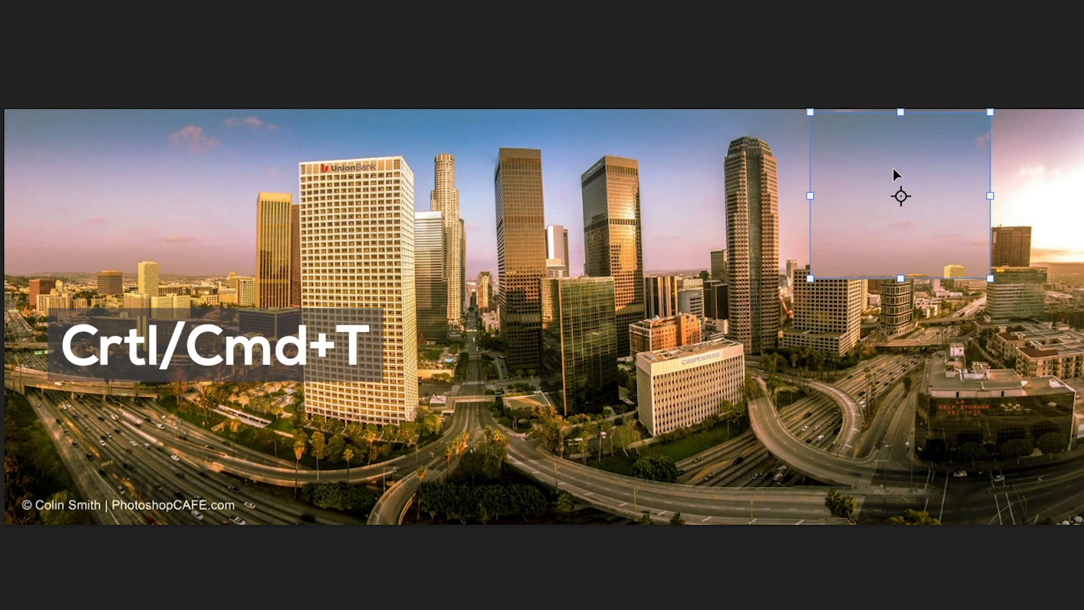
pyautogui.rightClick(922, 151)
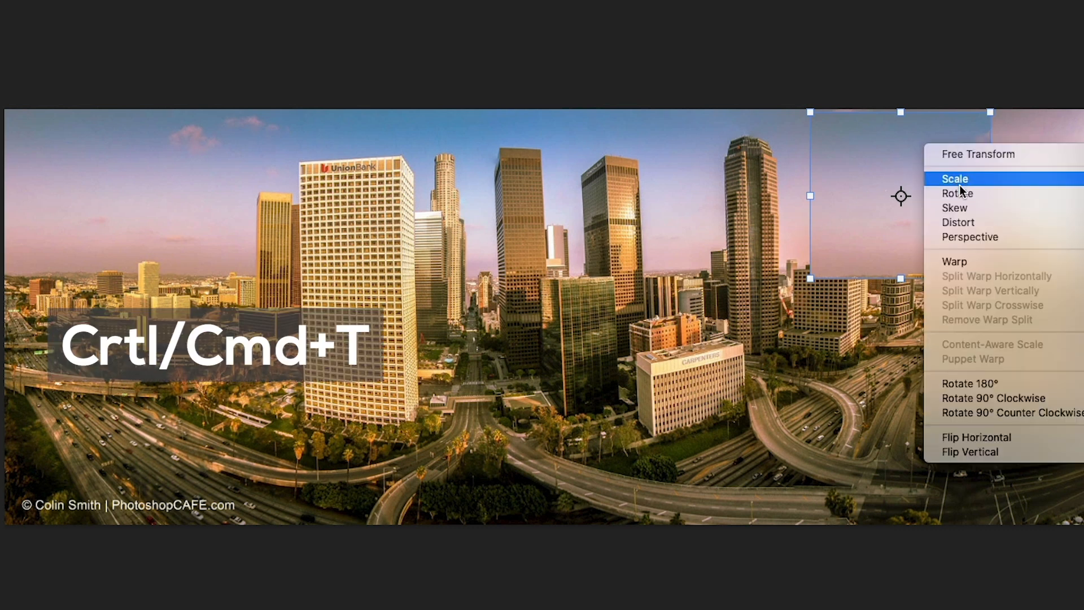
pyautogui.click(980, 433)
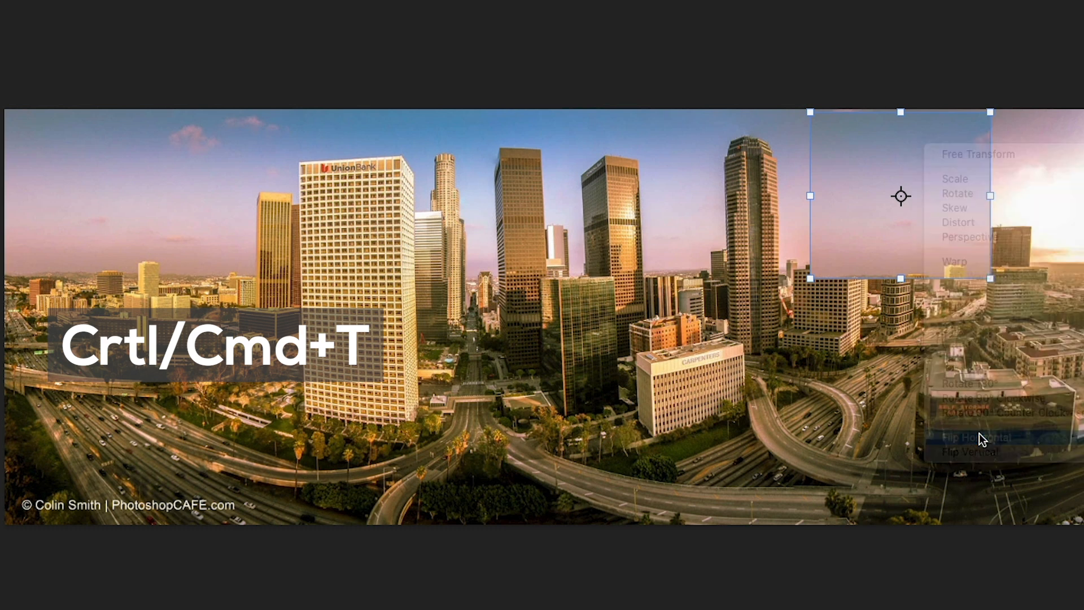
pyautogui.moveTo(954, 150); pyautogui.dragTo(1052, 150)
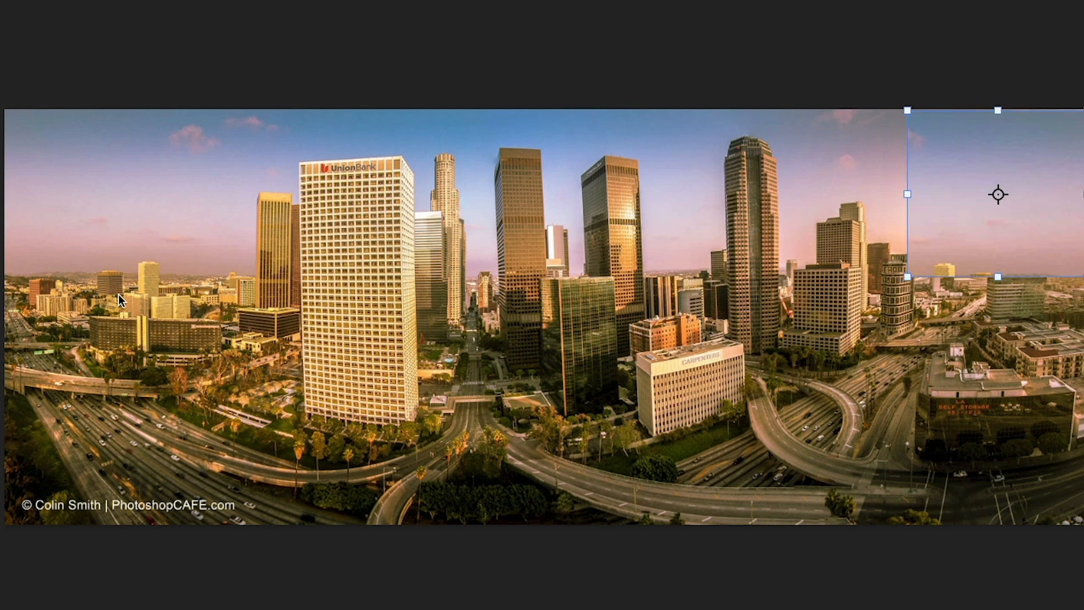
pyautogui.press('Return')
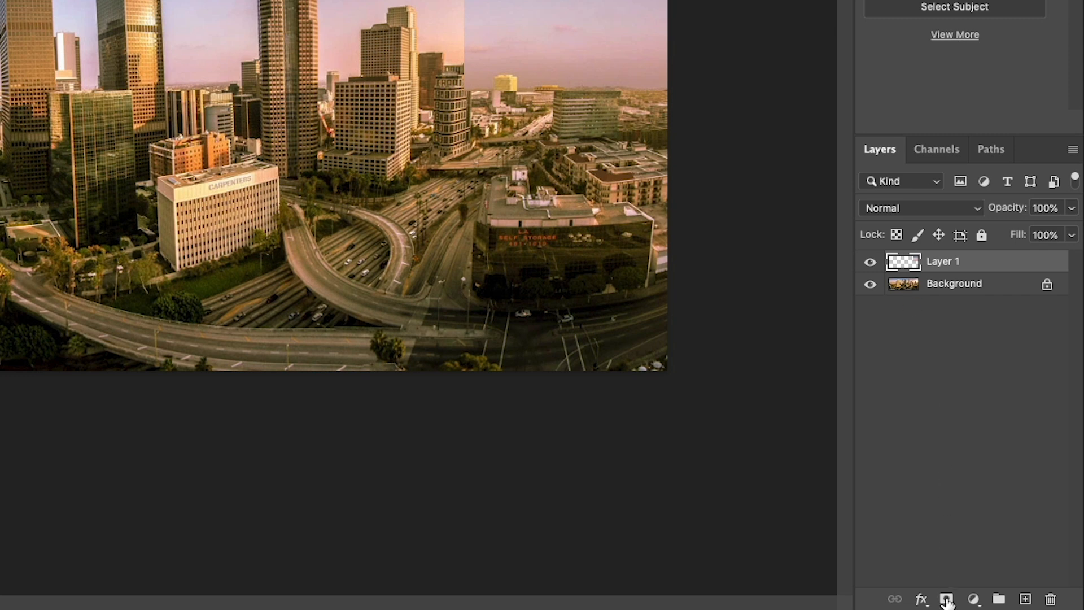
# Add a layer mask to Layer 1 and blend the sky patch's edge with a linear black-to-white gradient on the mask.
pyautogui.click(947, 599)
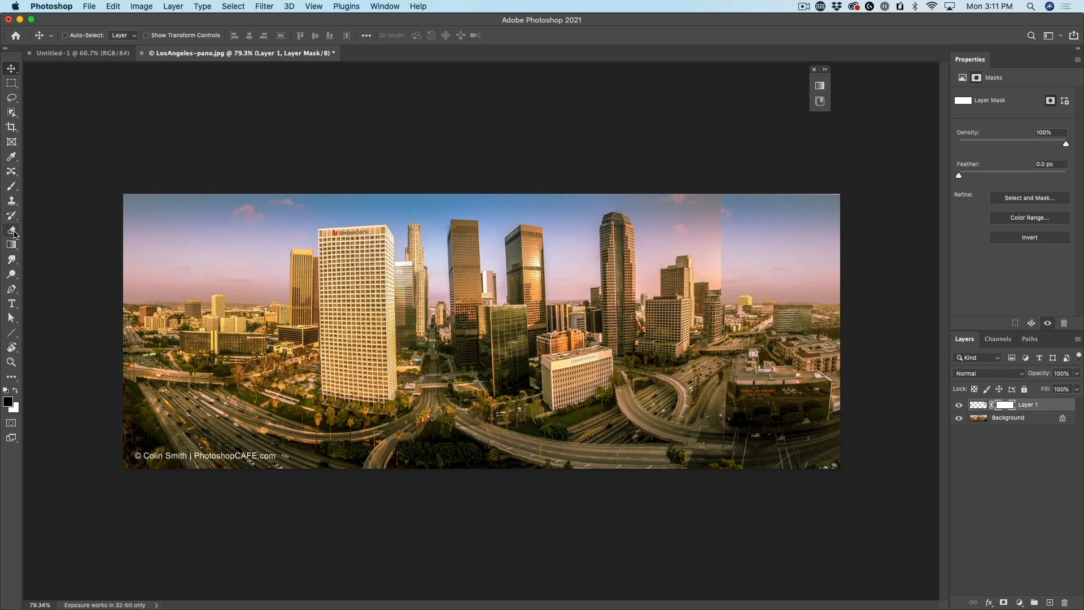
pyautogui.click(12, 245)
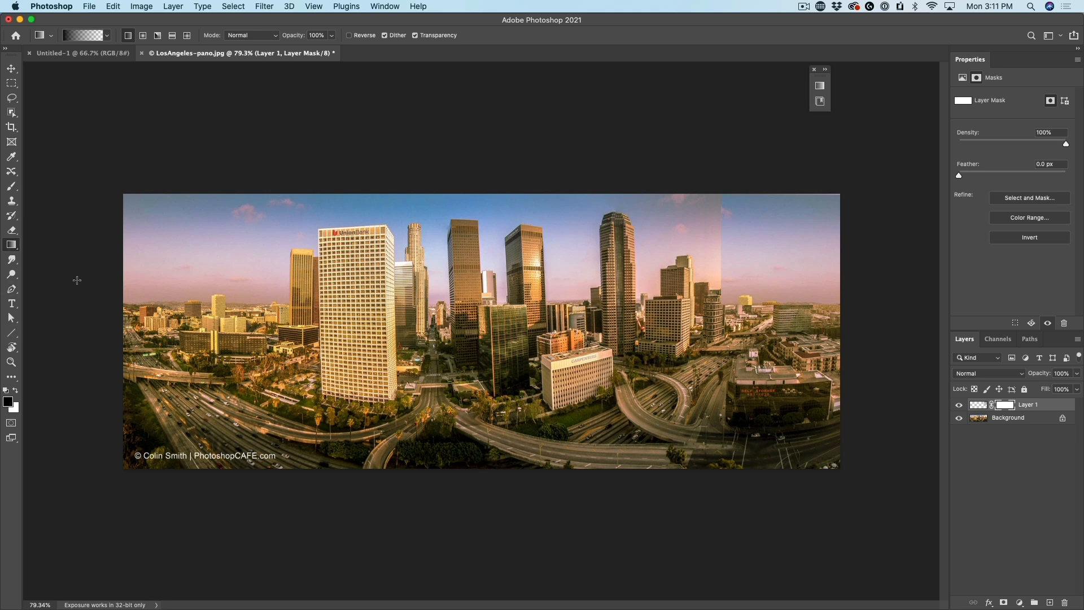
pyautogui.press('x')
pyautogui.click(107, 35)
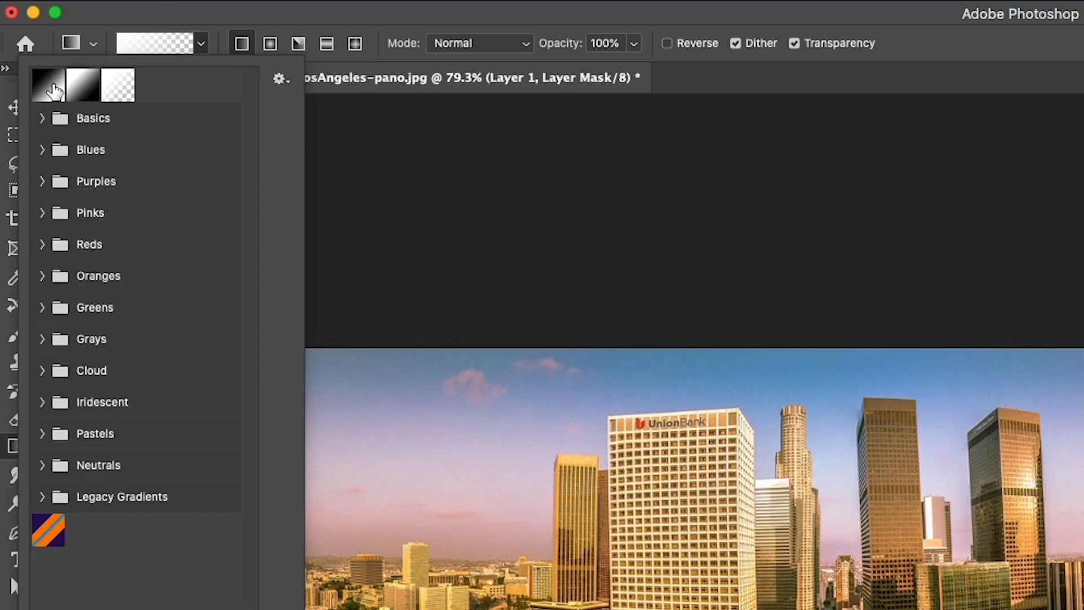
pyautogui.click(54, 90)
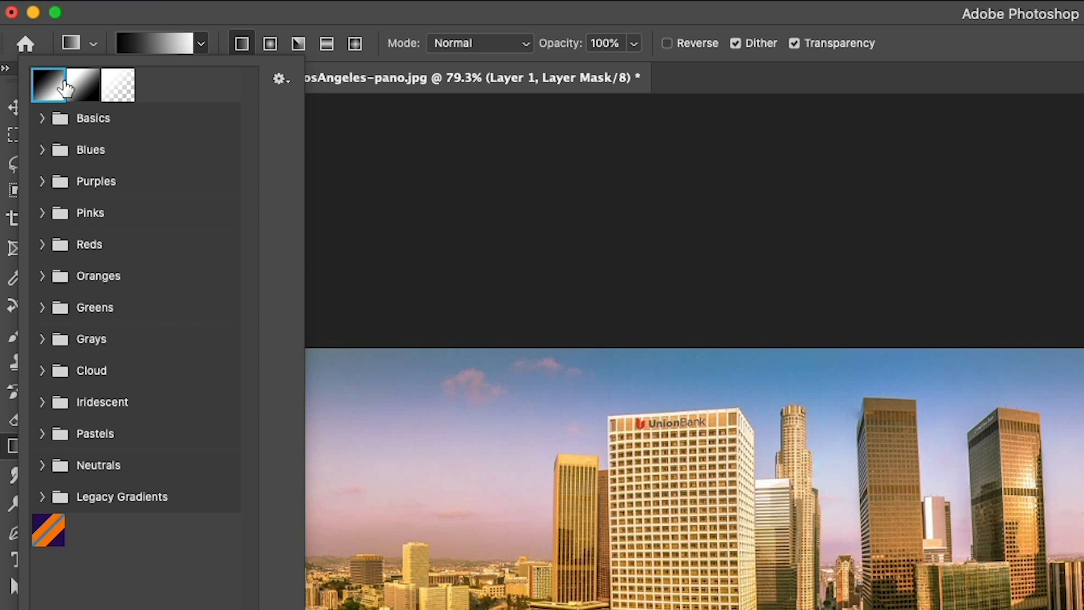
pyautogui.click(69, 22)
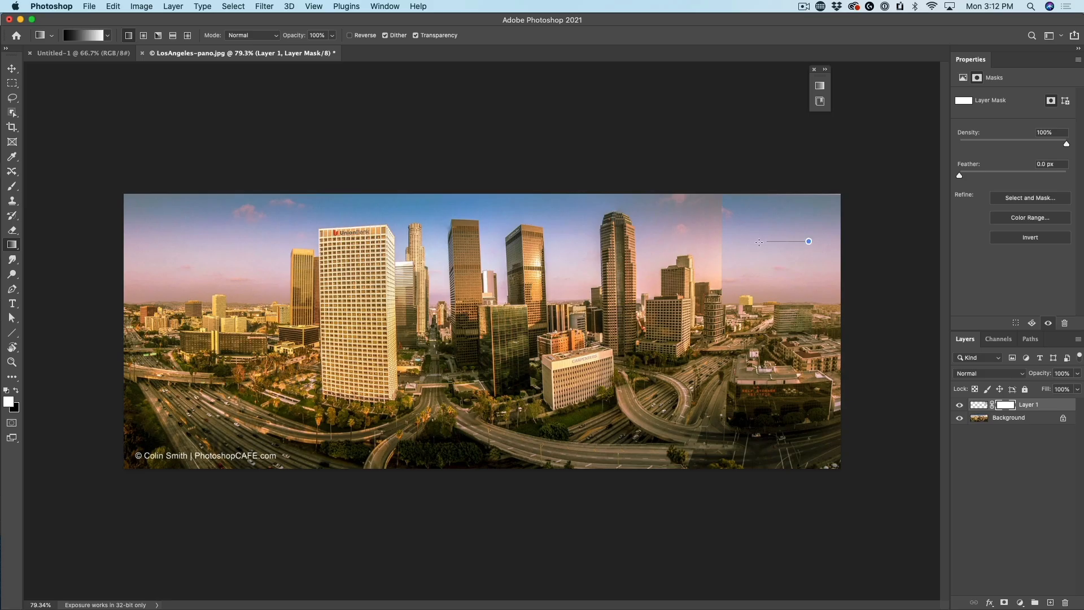
pyautogui.moveTo(726, 247); pyautogui.dragTo(730, 248)
pyautogui.moveTo(799, 244); pyautogui.dragTo(806, 243)
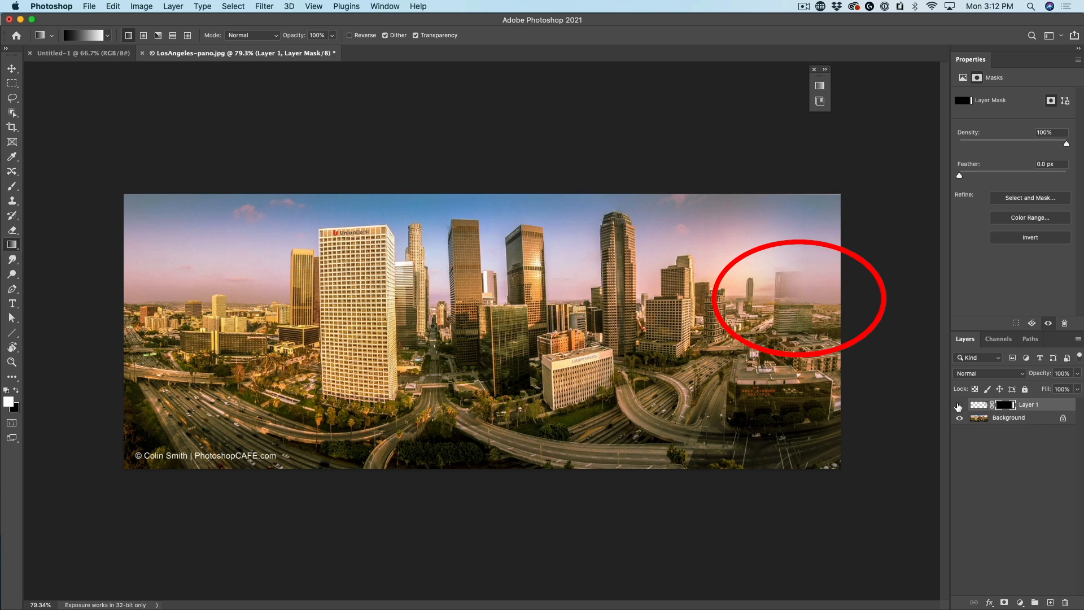
# Hide Layer 1, select the far-right building on the Background with the Object Selection tool, and show Layer 1 again.
pyautogui.click(959, 406)
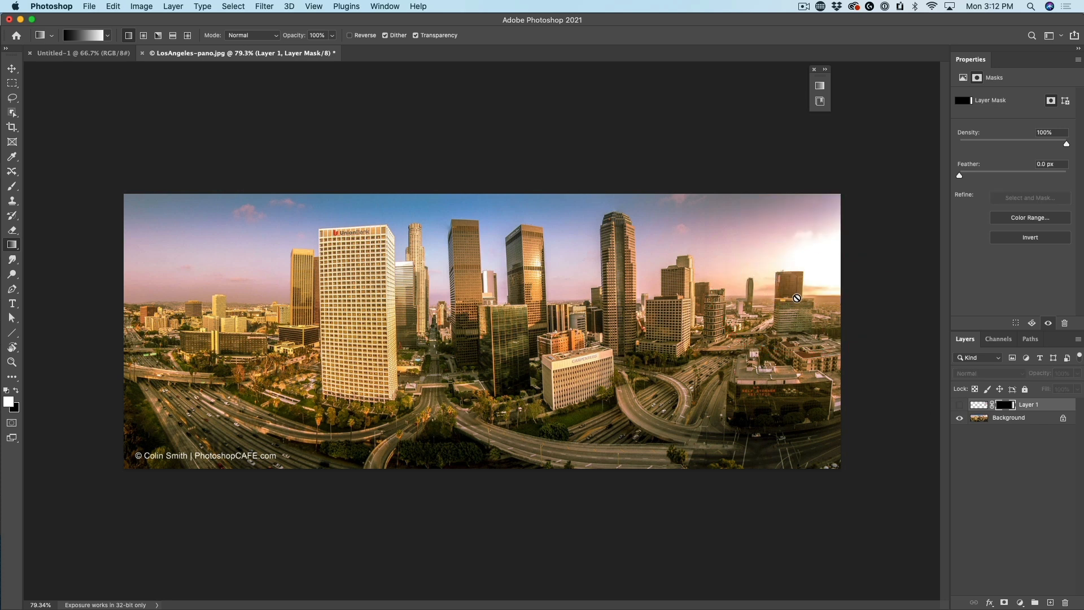
pyautogui.click(979, 418)
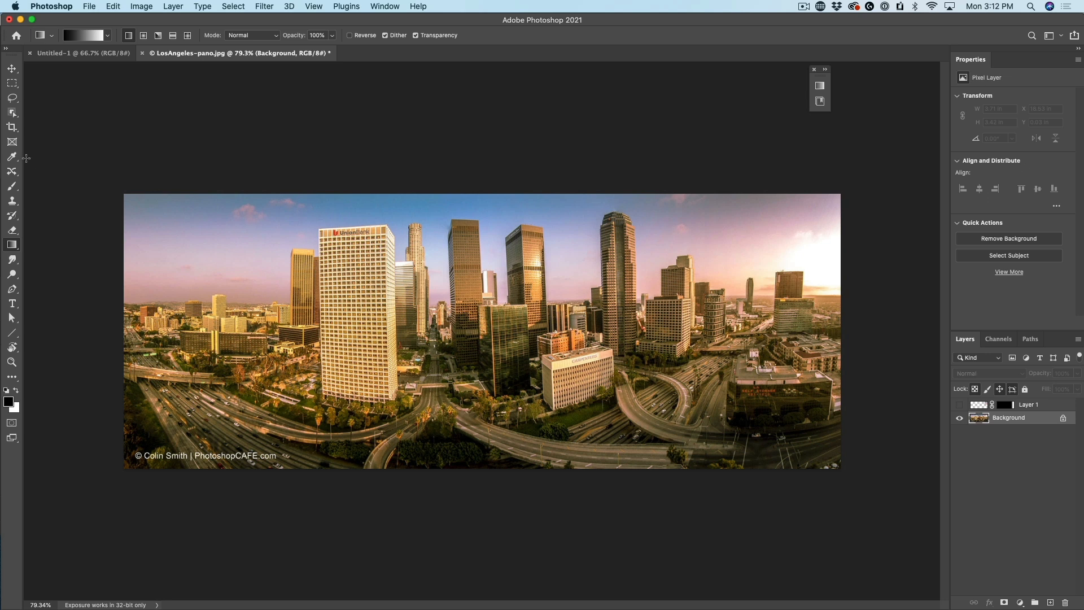
pyautogui.click(12, 112)
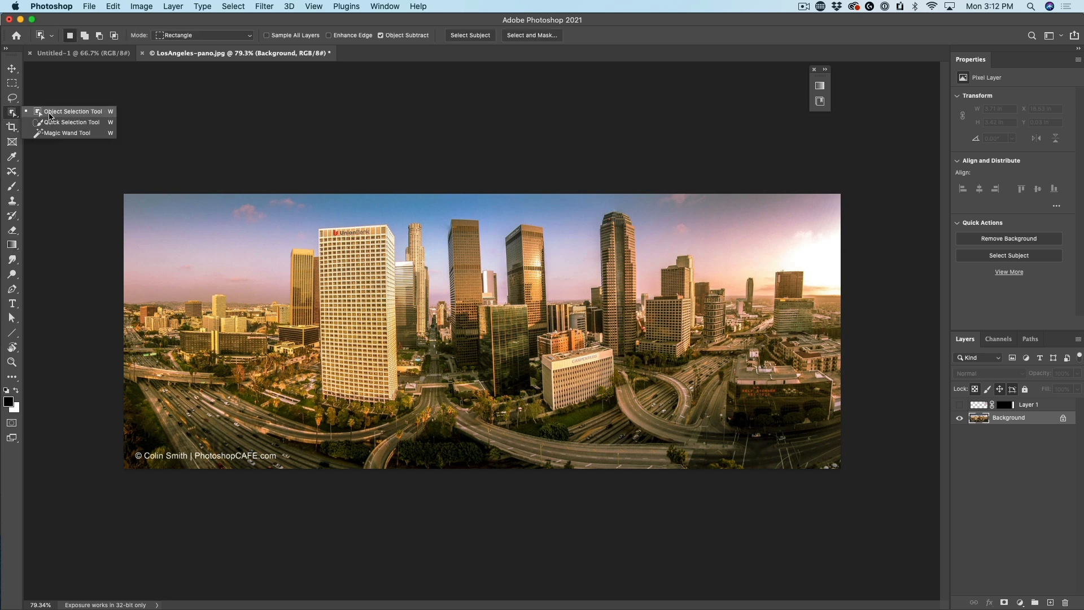
pyautogui.click(50, 112)
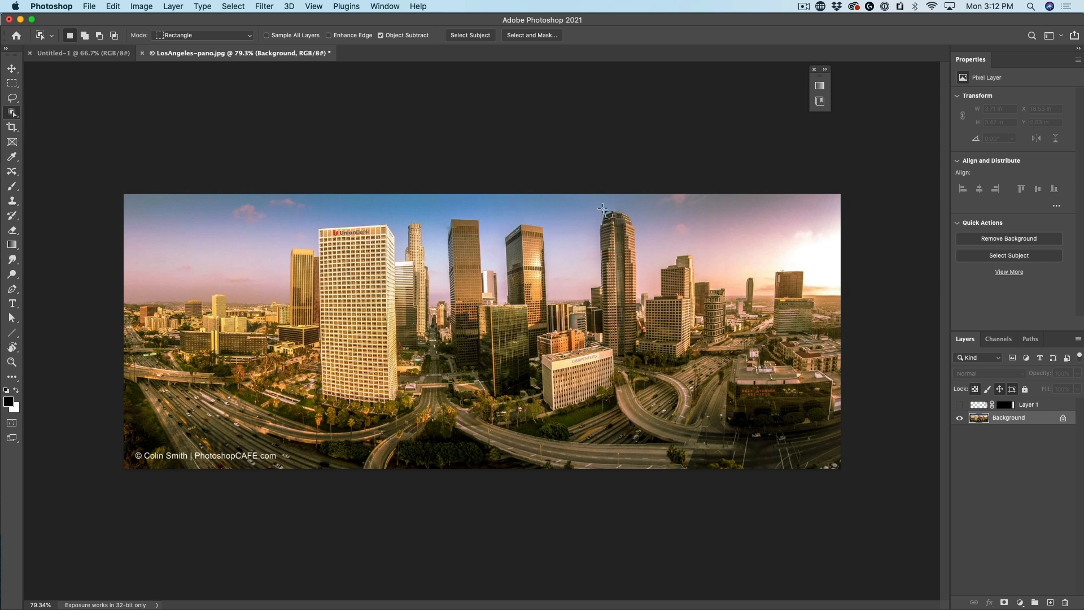
pyautogui.moveTo(762, 259); pyautogui.dragTo(790, 275)
pyautogui.click(959, 405)
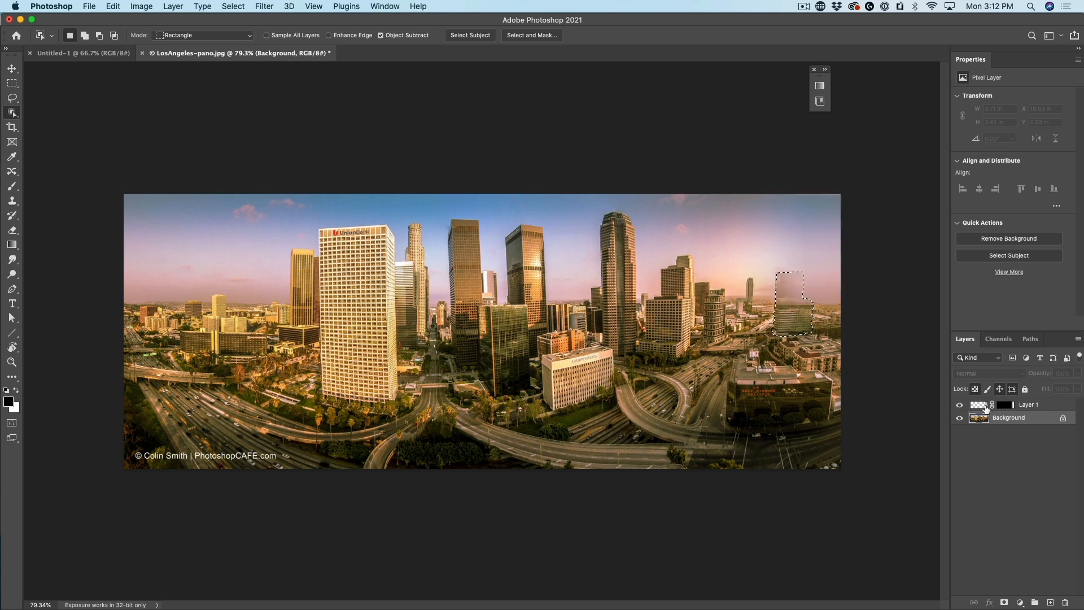
# Paint black on Layer 1's mask inside the building selection with a soft 150 px brush, and deselect.
pyautogui.click(1009, 406)
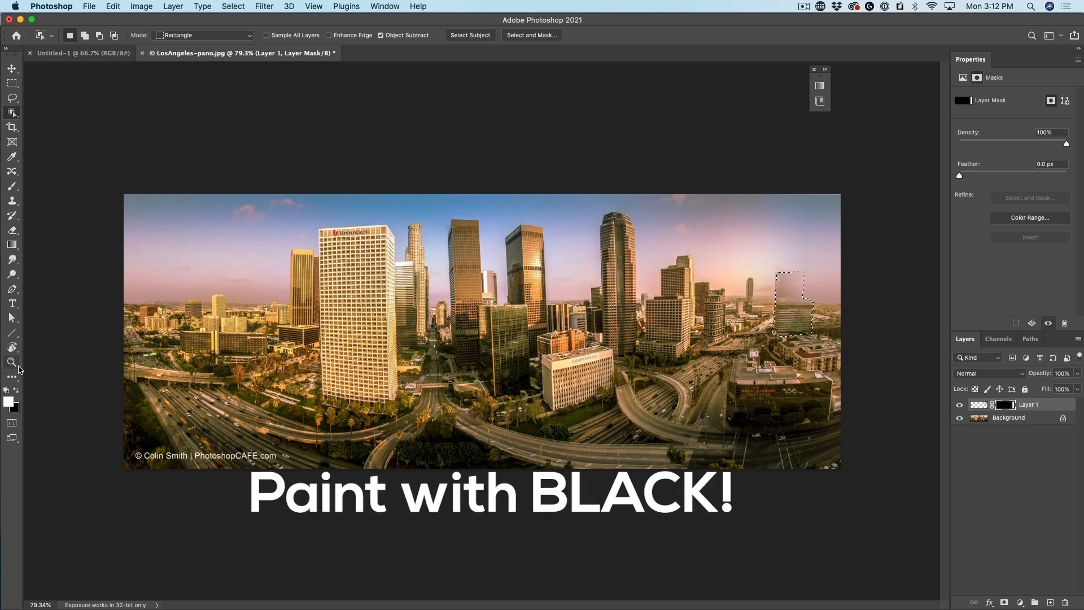
pyautogui.click(12, 187)
pyautogui.click(84, 36)
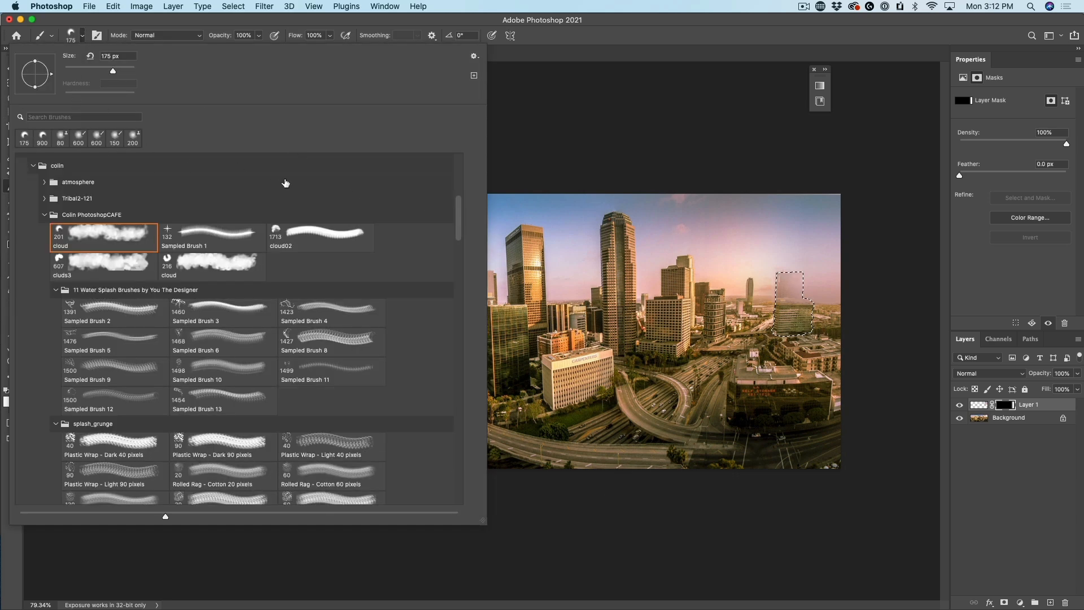
pyautogui.click(82, 139)
pyautogui.click(607, 30)
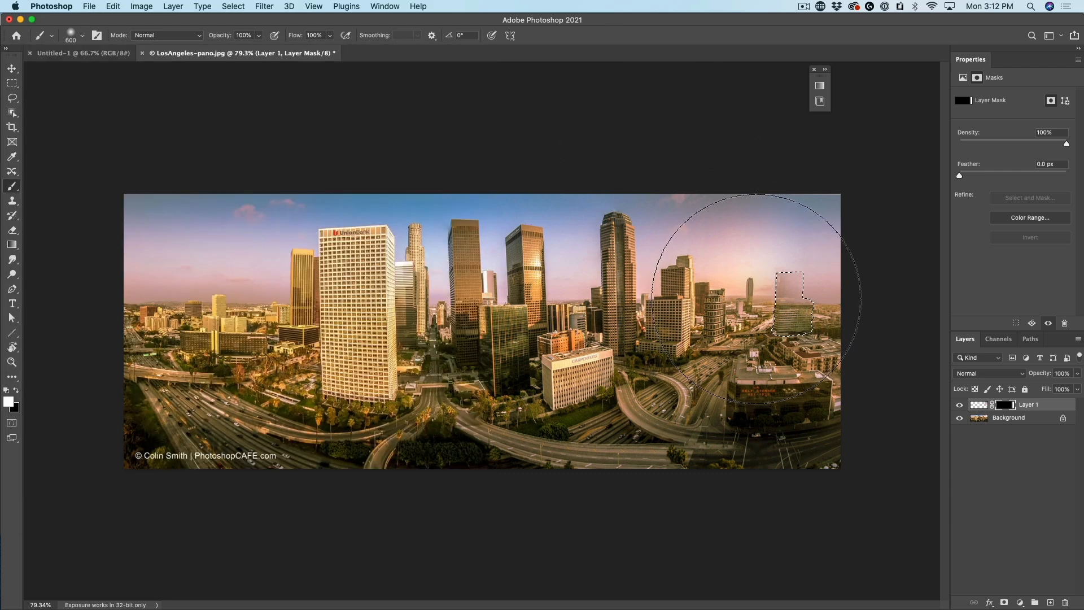
pyautogui.press('[')
pyautogui.press('[')
pyautogui.press('[')
pyautogui.press('[')
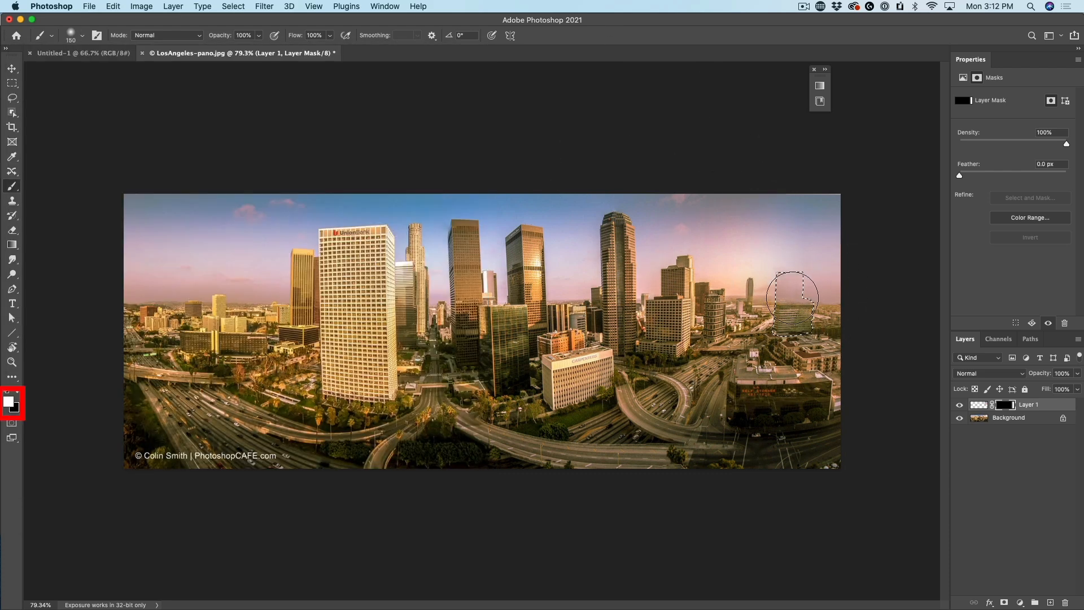
pyautogui.press('x')
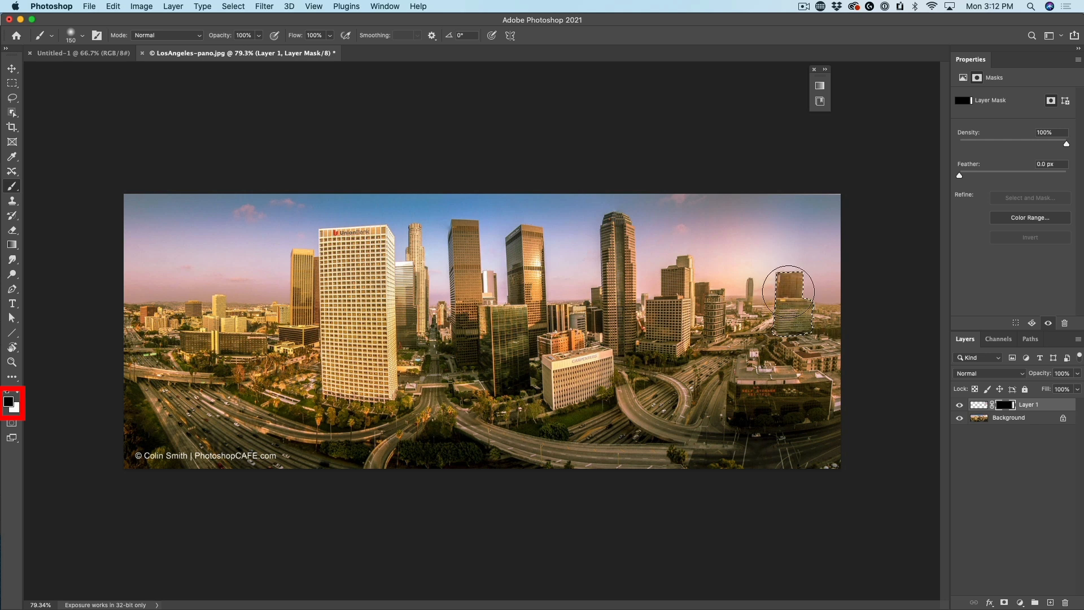
pyautogui.press('super+d')
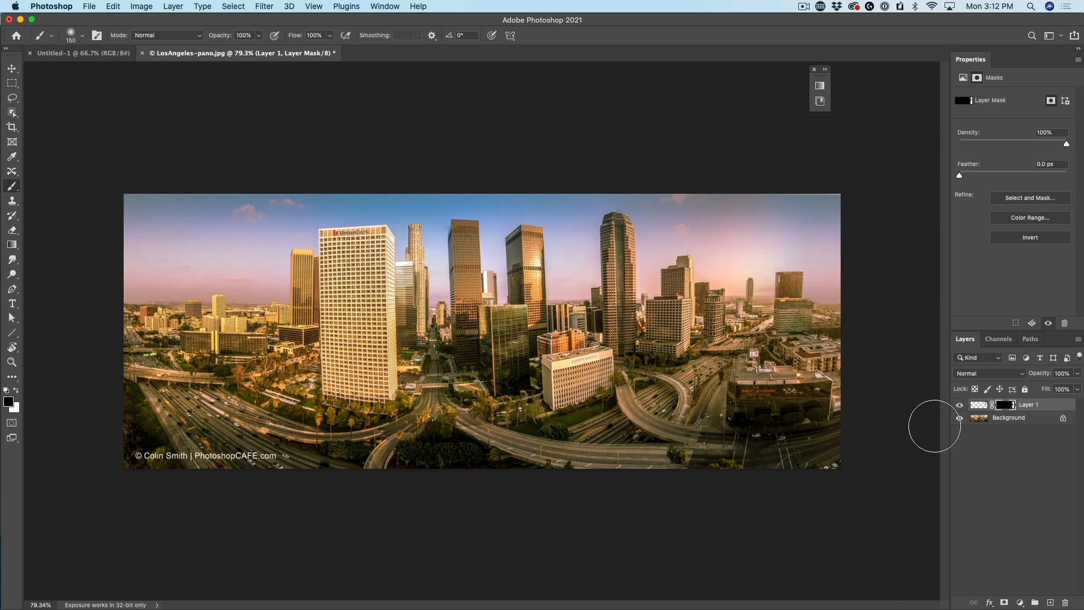
# Merge Layer 1 and the Background into a single layer.
pyautogui.click(1050, 420)
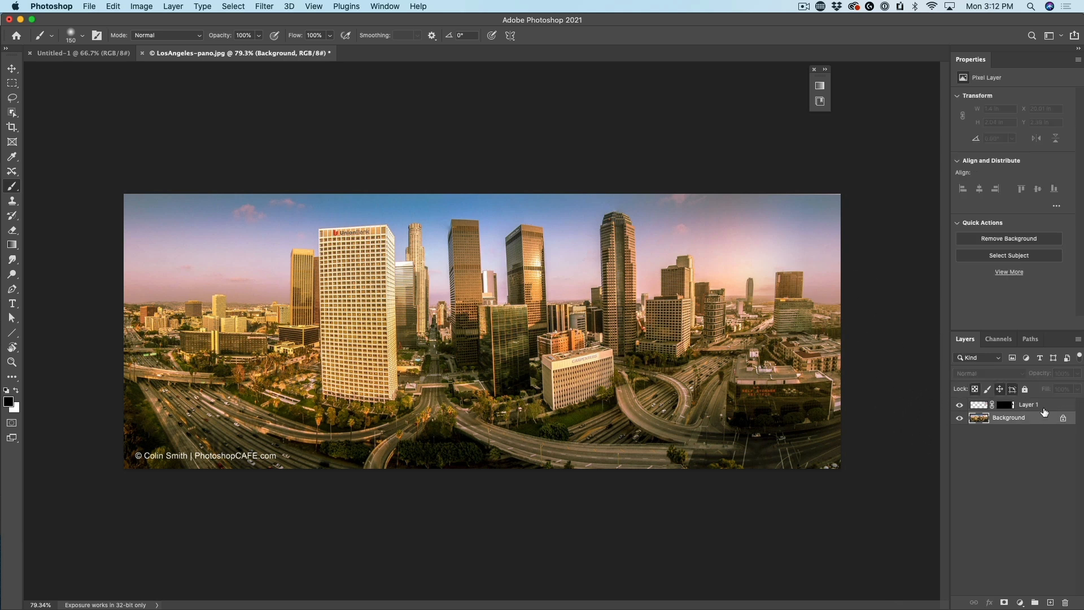
pyautogui.click(1043, 407)
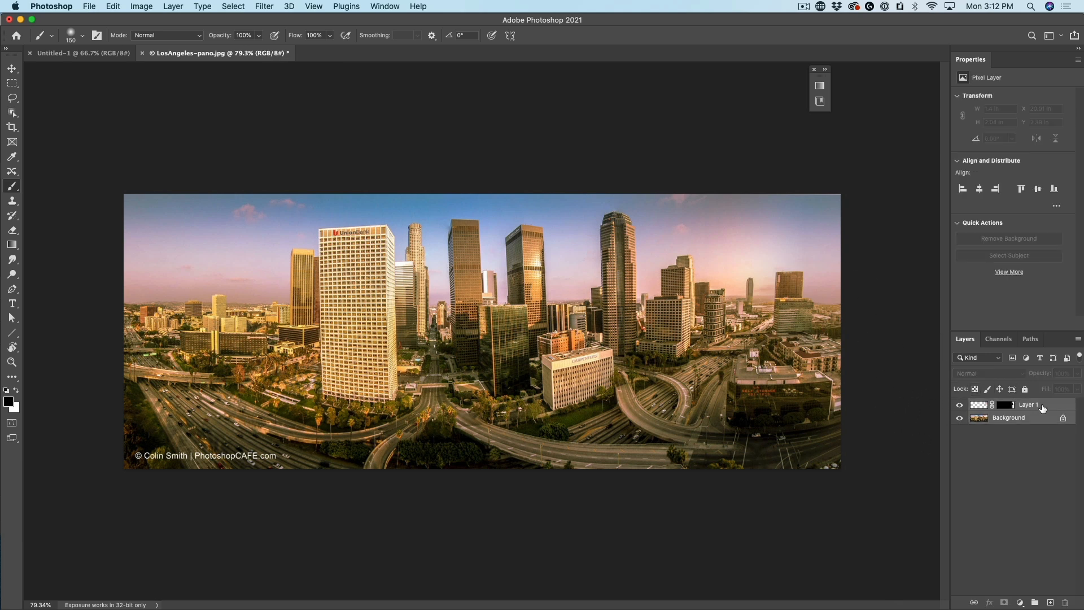
pyautogui.press('Delete')
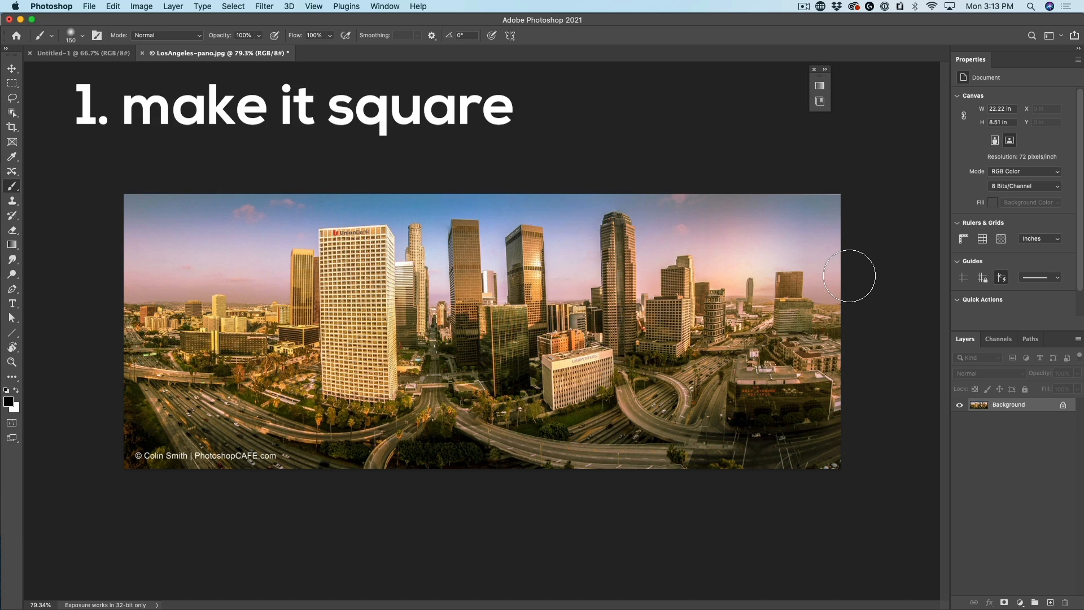
# Resize the image to a 1600 by 1600 pixel square without keeping its proportions.
pyautogui.click(141, 6)
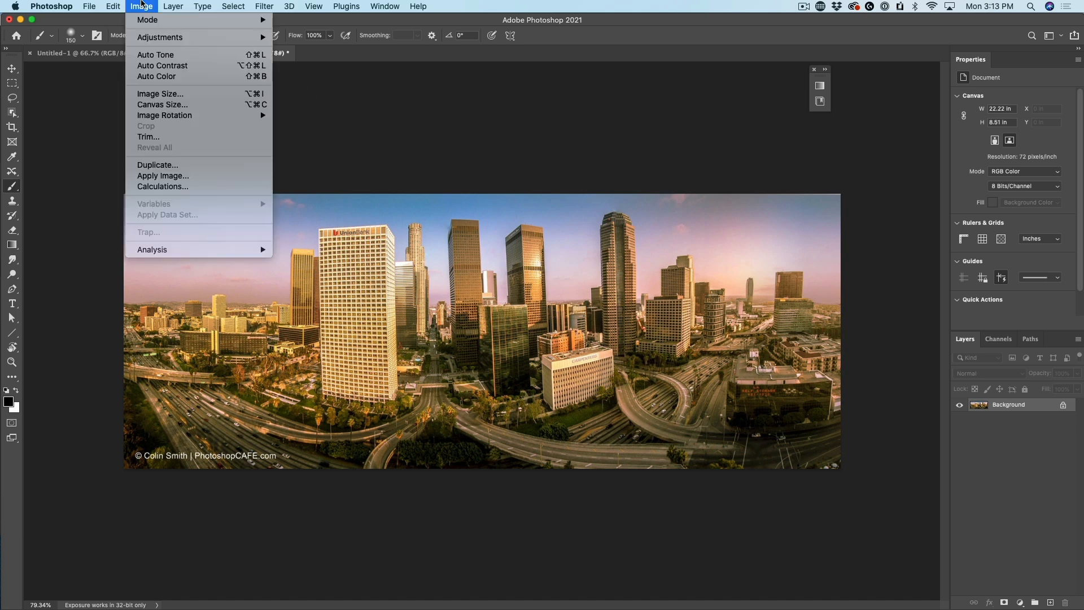
pyautogui.click(161, 95)
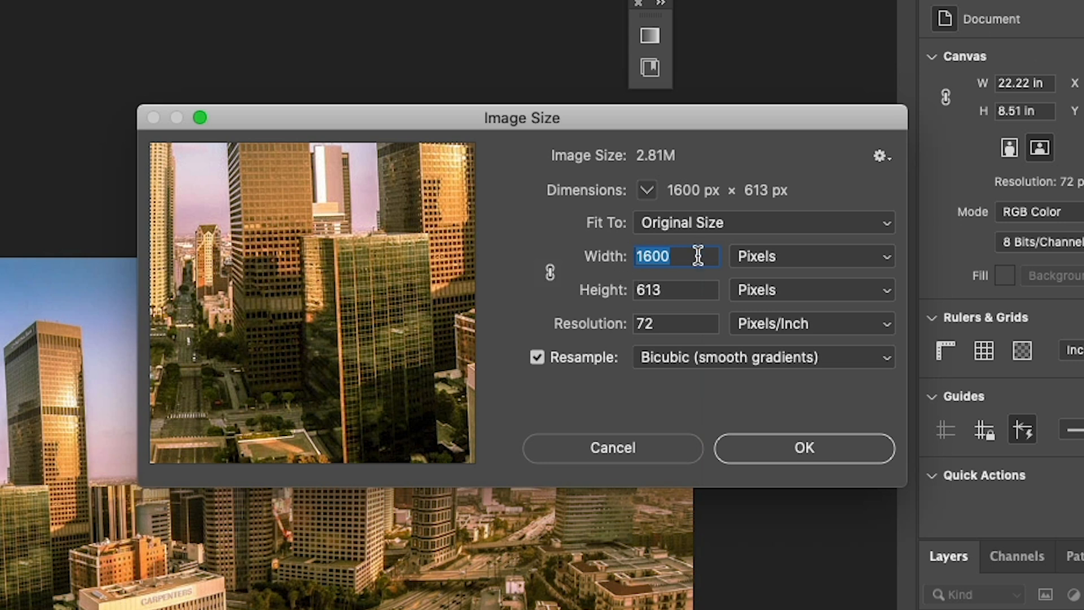
pyautogui.doubleClick(690, 290)
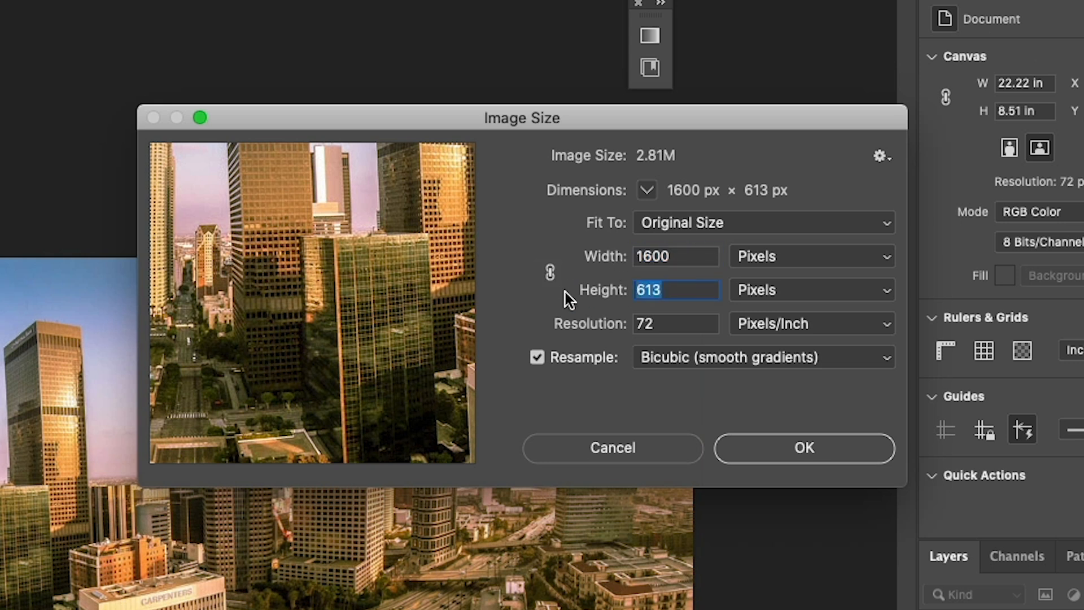
pyautogui.write('1600')
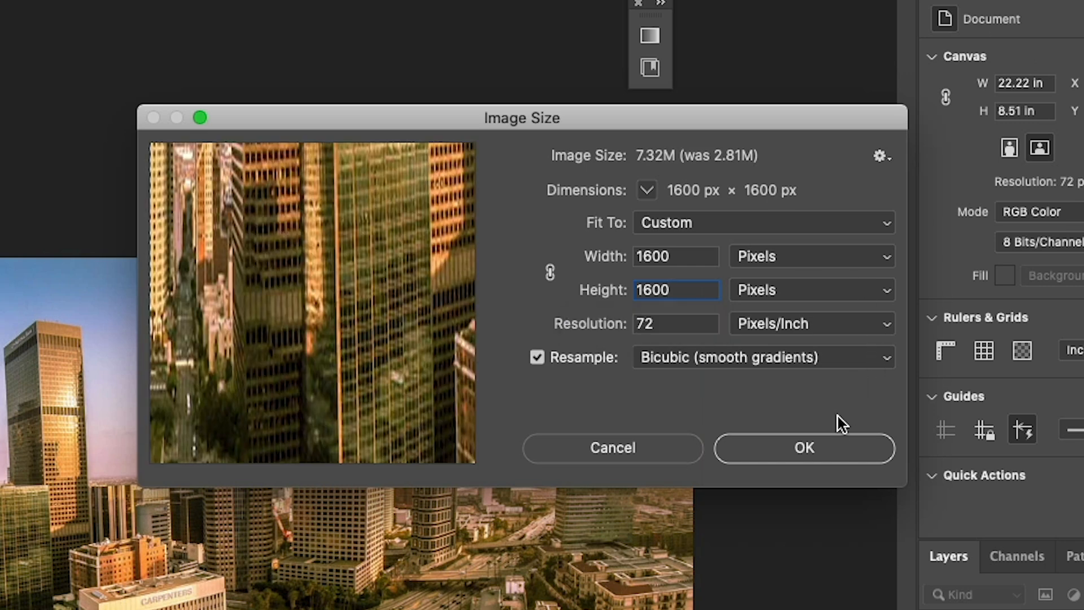
pyautogui.click(835, 449)
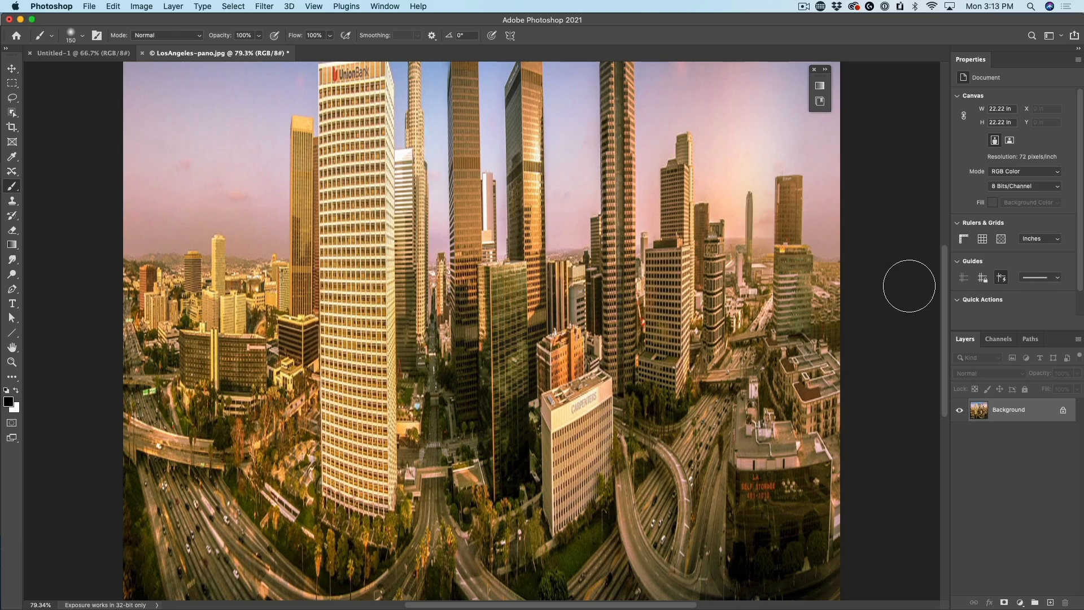
# Flip the whole canvas vertically so the skyline is upside down.
pyautogui.scroll(-6, 805, 282)
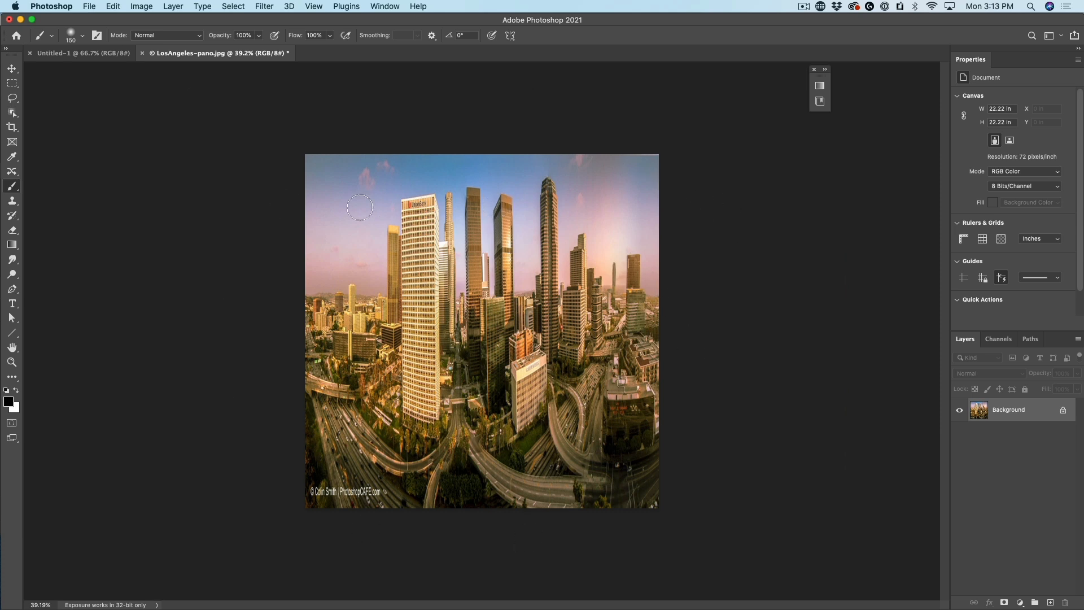
pyautogui.click(141, 7)
pyautogui.moveTo(186, 115)
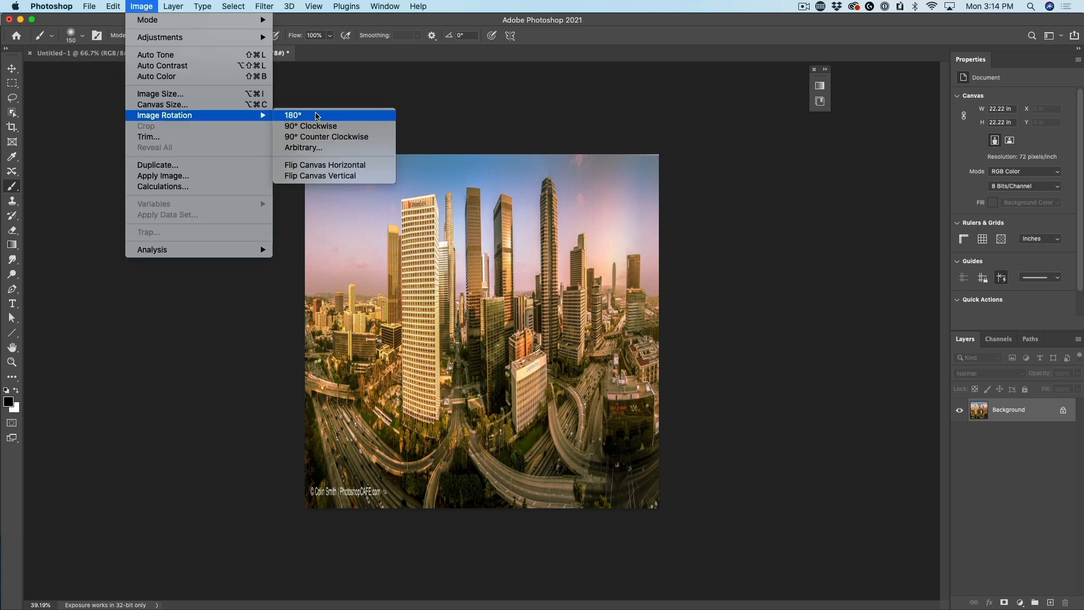
pyautogui.click(330, 176)
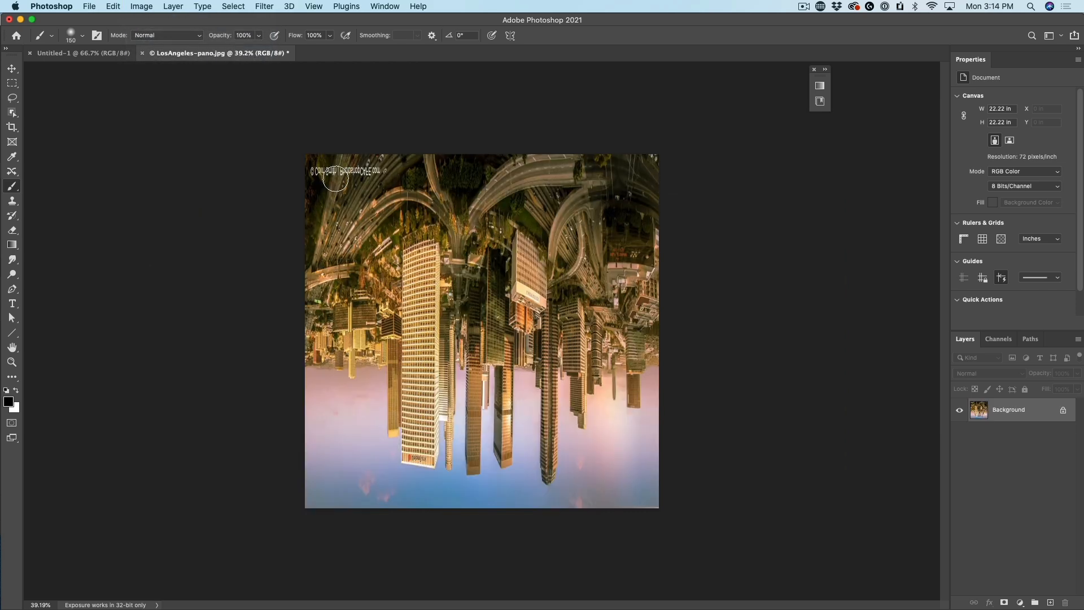
# Apply the Polar Coordinates distortion to the flipped square image with the Rectangular to Polar option.
pyautogui.scroll(3, 558, 341)
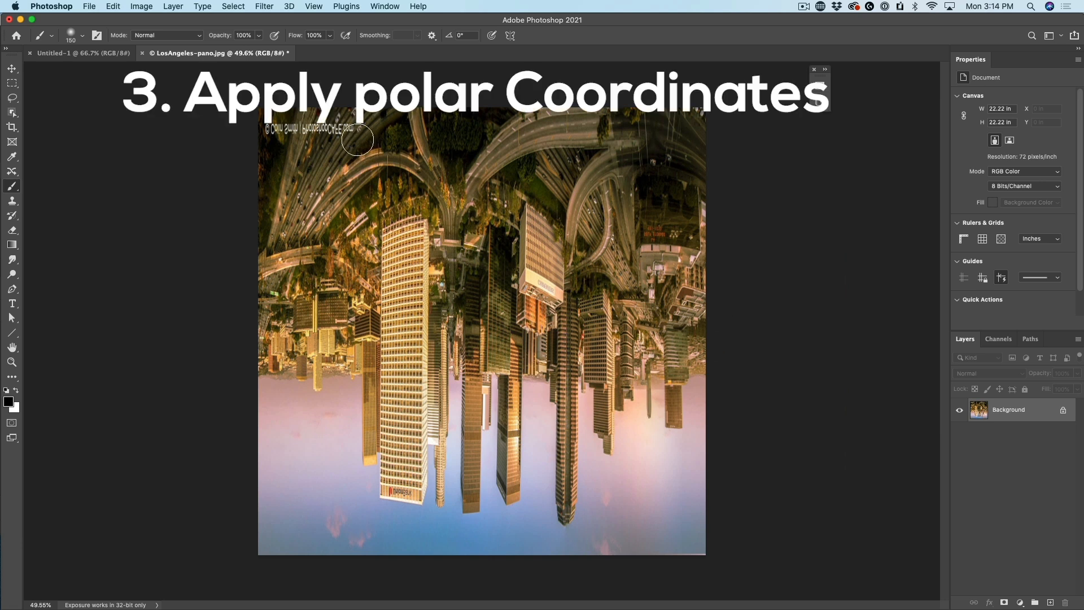
pyautogui.click(263, 7)
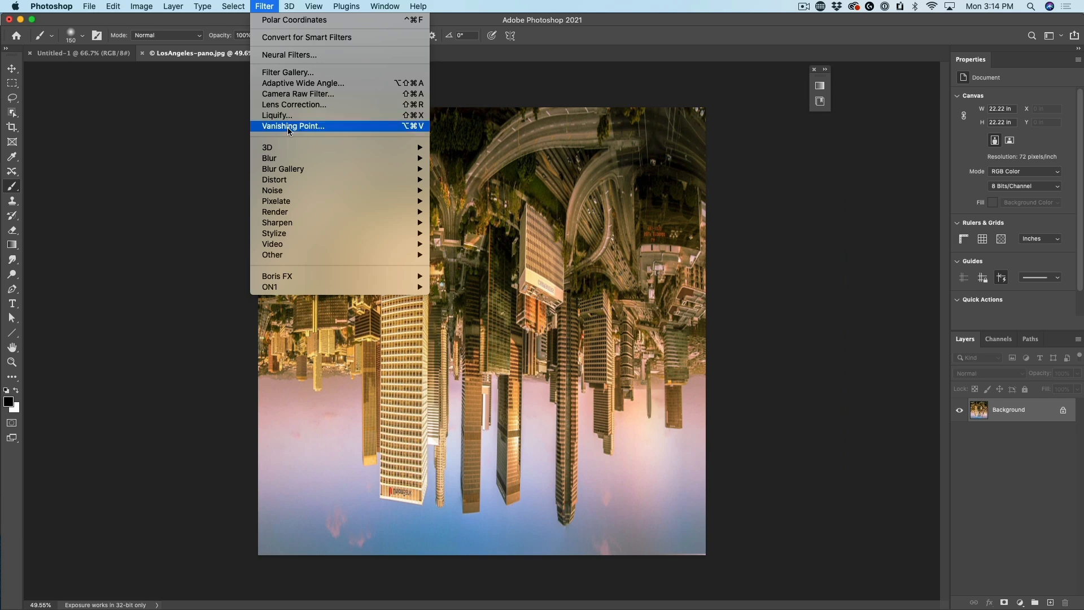
pyautogui.moveTo(298, 180)
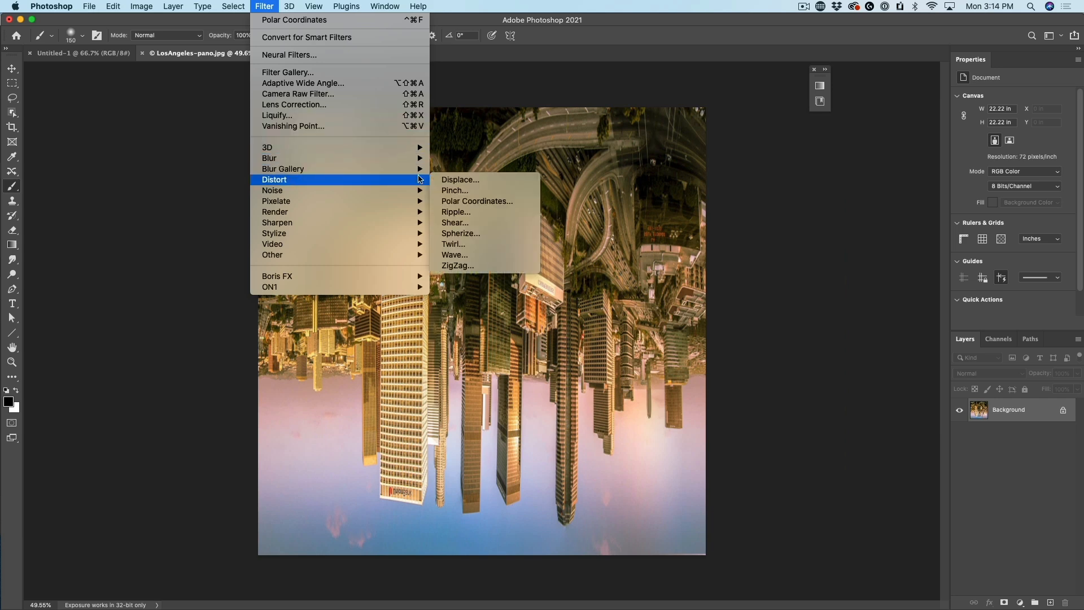
pyautogui.click(461, 201)
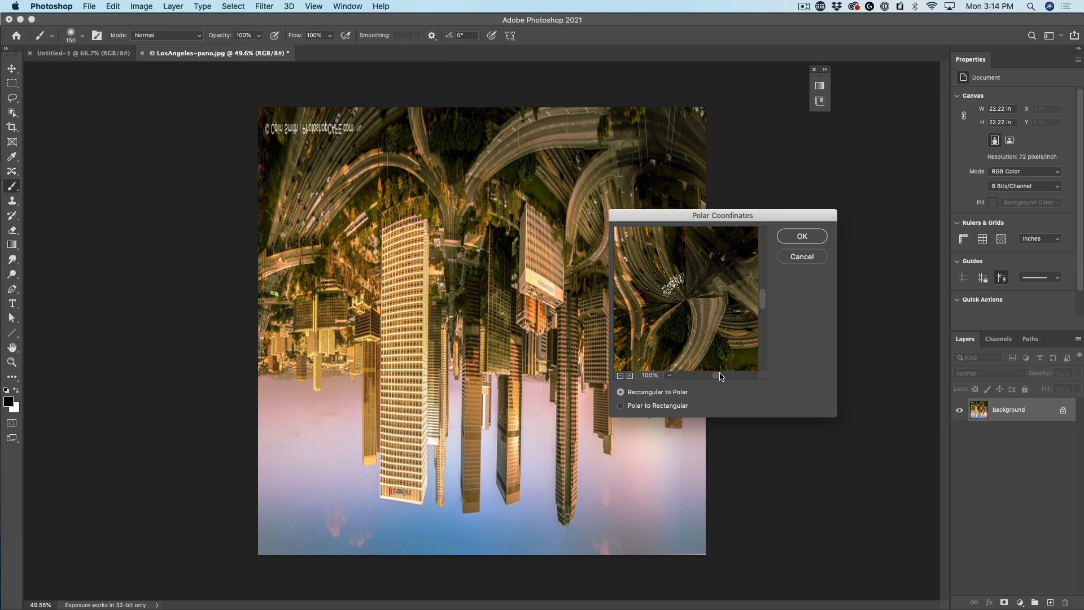
pyautogui.click(672, 407)
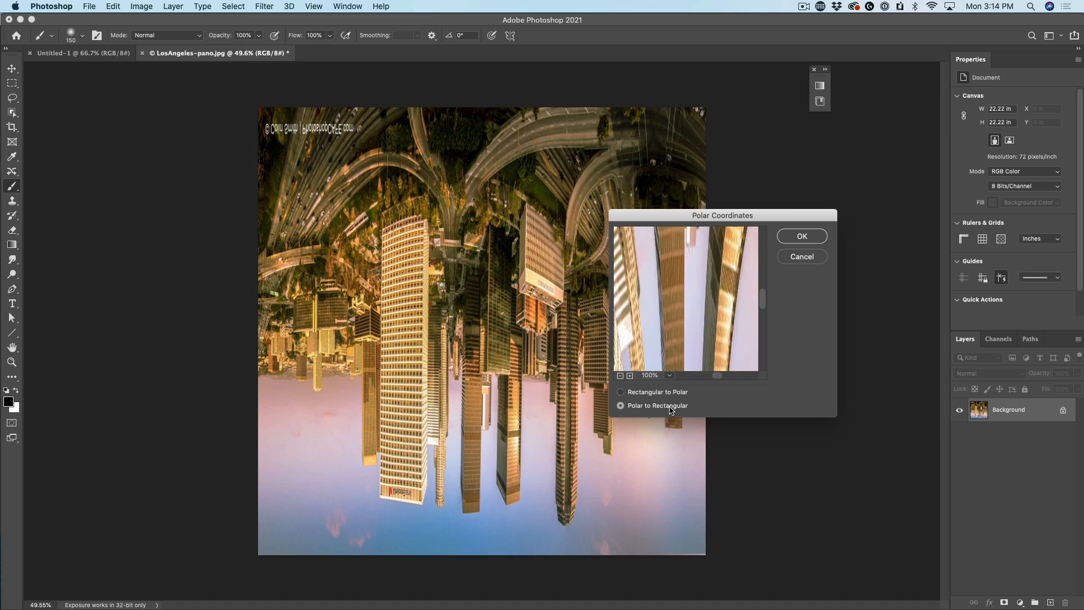
pyautogui.click(674, 393)
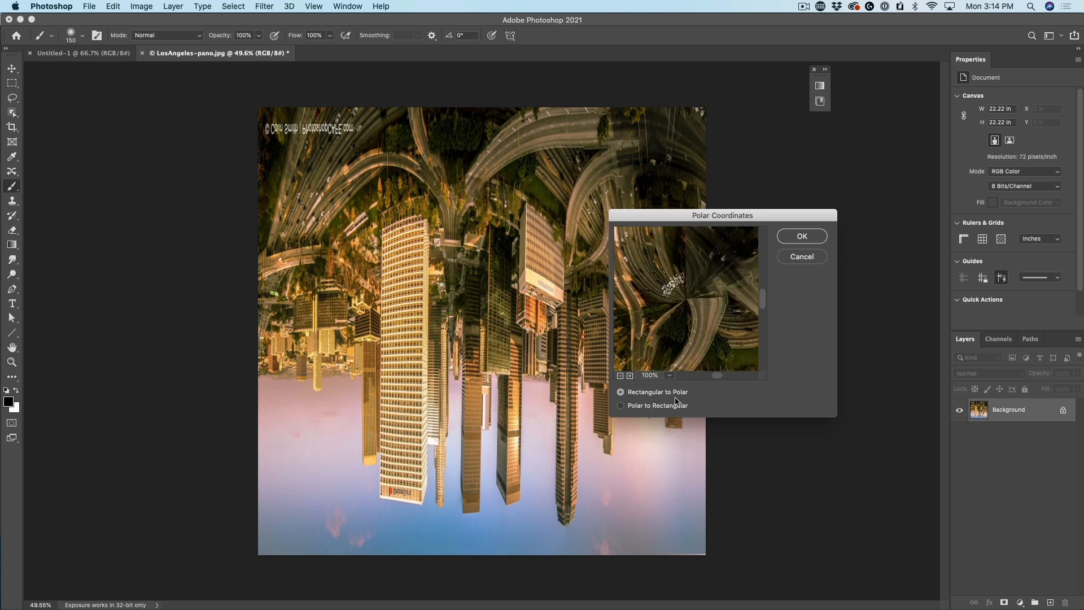
pyautogui.click(805, 238)
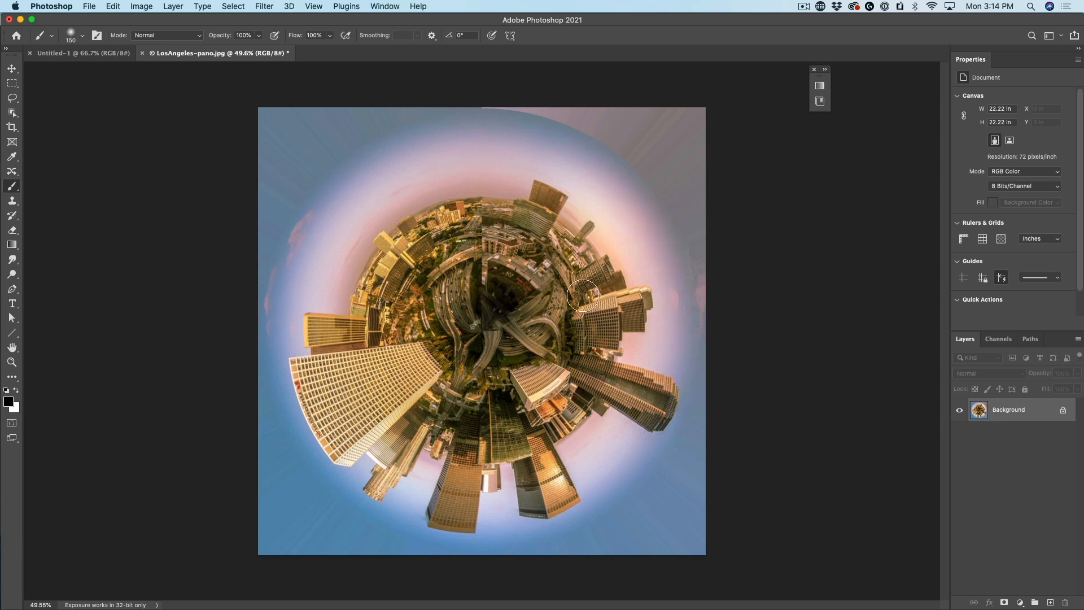
# Select a narrow rectangle around the vertical seam in the planet's upper half, fill it with Content-Aware, and deselect.
pyautogui.click(12, 83)
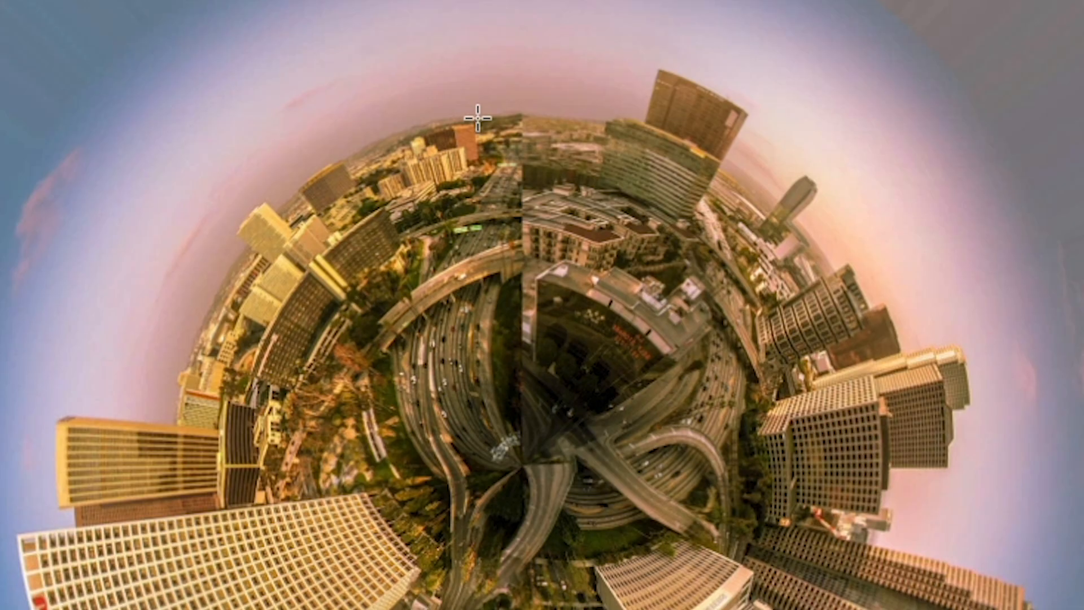
pyautogui.moveTo(464, 197); pyautogui.dragTo(496, 332)
pyautogui.moveTo(559, 466); pyautogui.dragTo(559, 467)
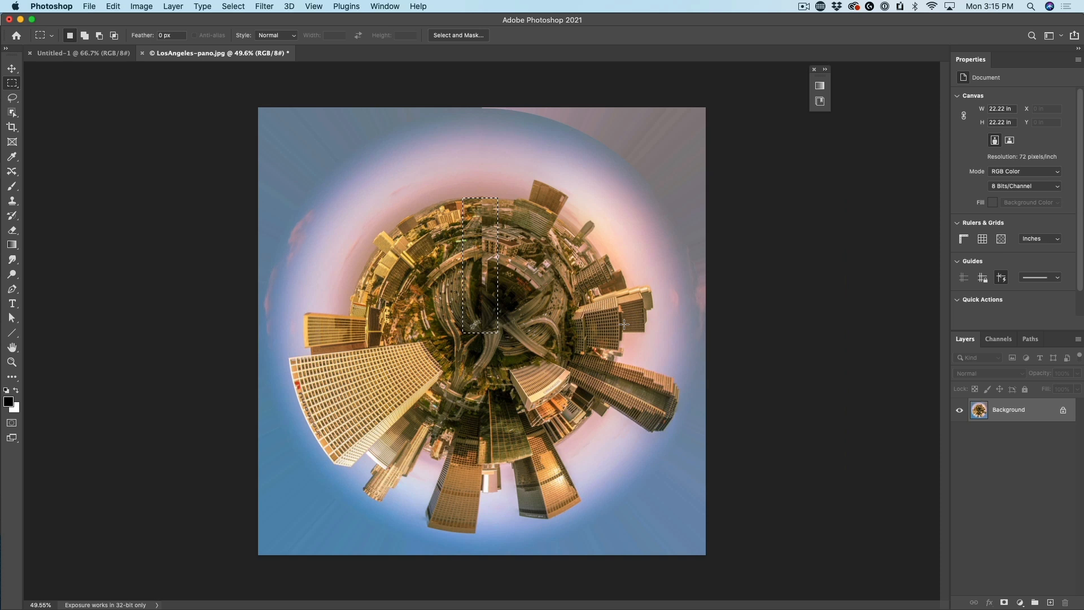
pyautogui.press('shift')
pyautogui.hotkey('shift', 'BackSpace')
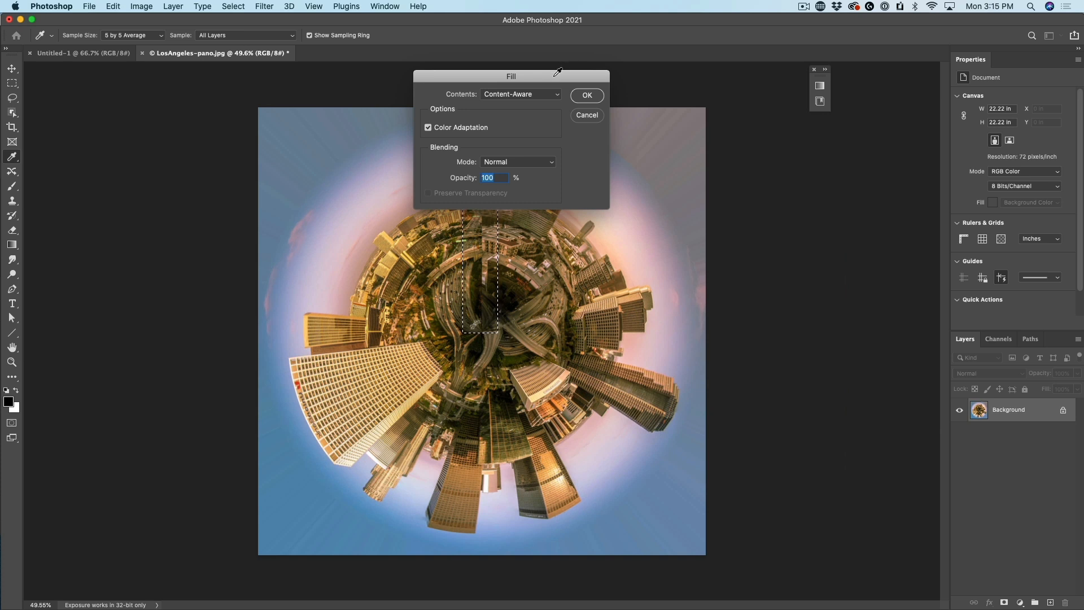
pyautogui.click(526, 94)
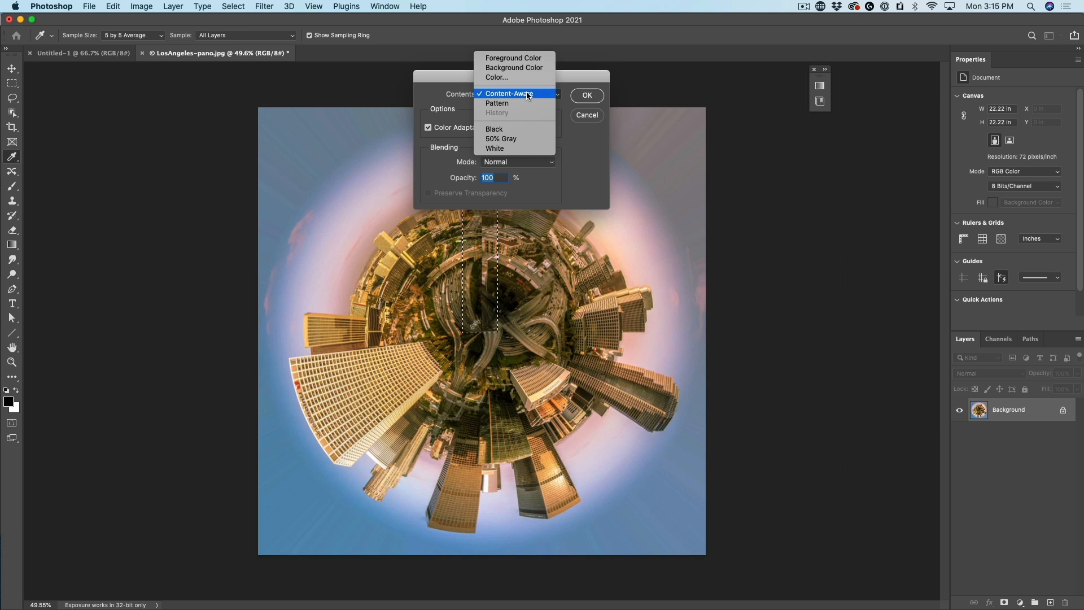
pyautogui.click(527, 93)
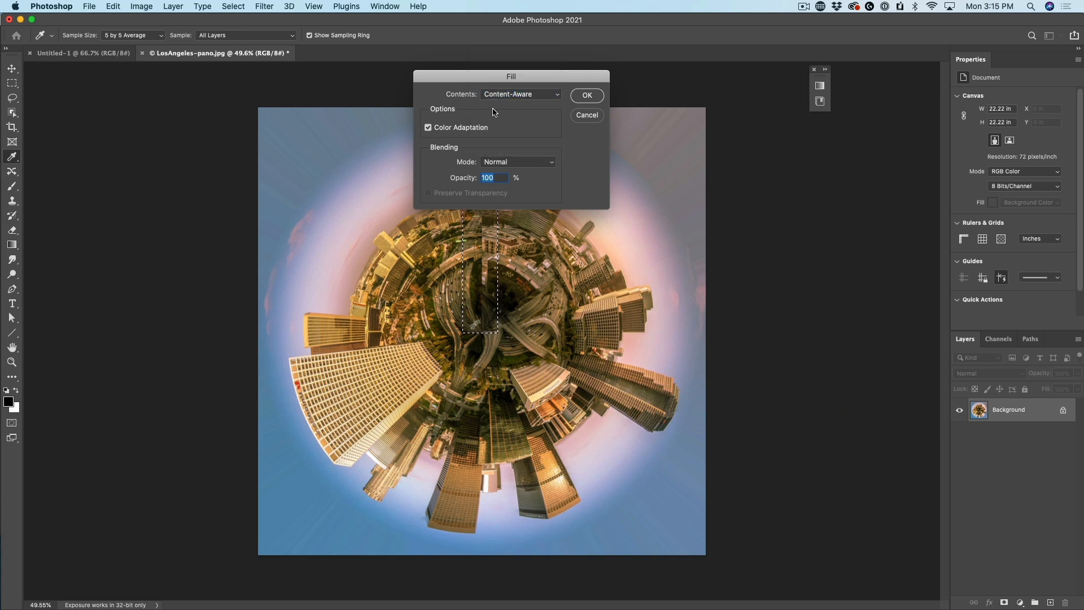
pyautogui.click(588, 95)
pyautogui.press('m')
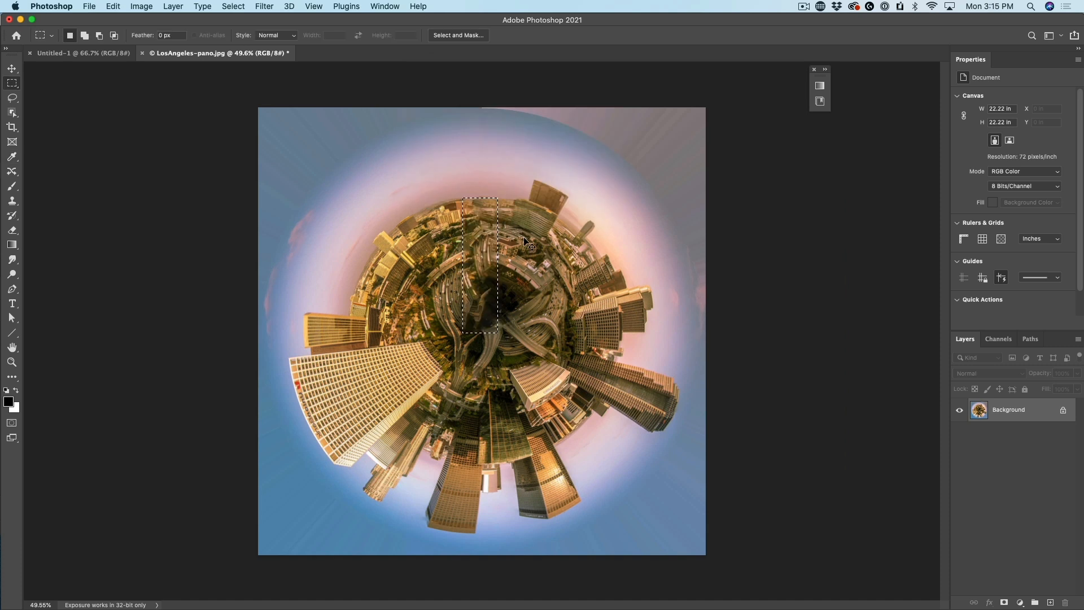
pyautogui.press('super+d')
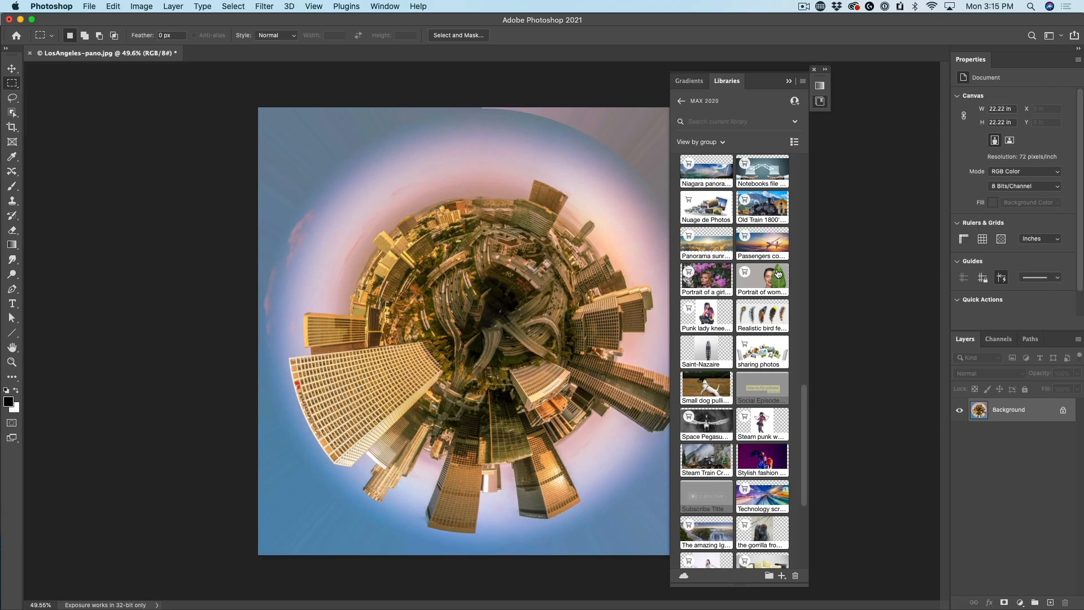
# Open the young silverback gorilla image from the MAX 2020 library and collapse the library.
pyautogui.scroll(-5, 778, 273)
pyautogui.scroll(-2, 778, 273)
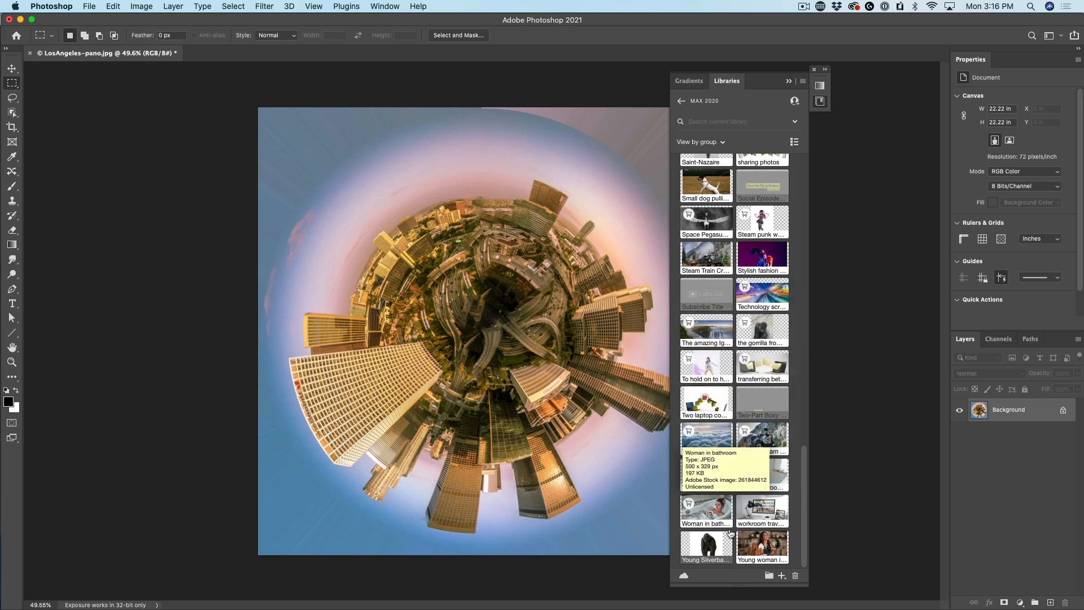
pyautogui.doubleClick(712, 550)
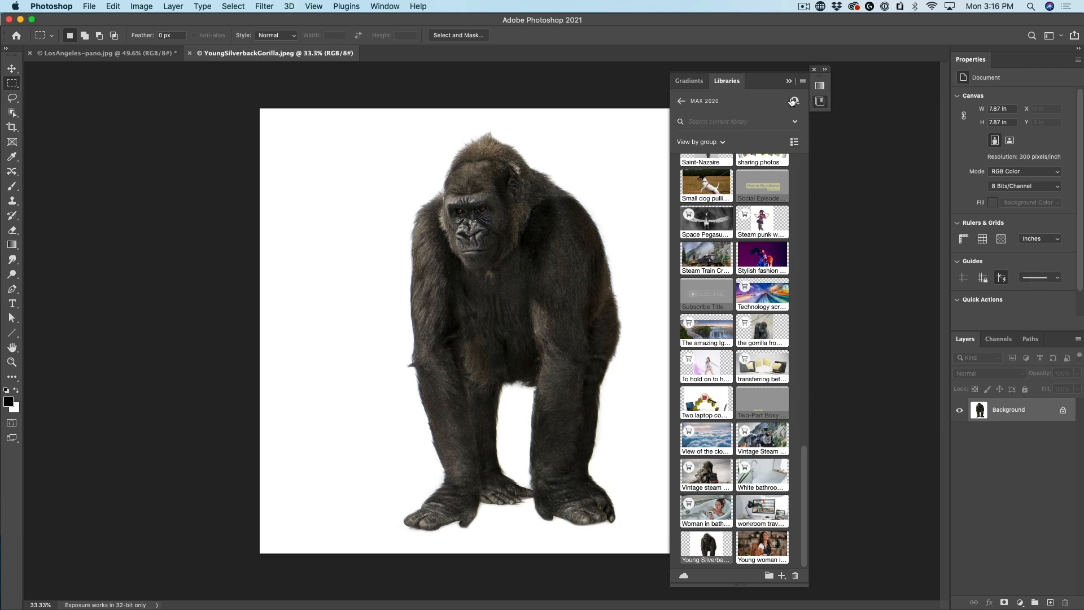
pyautogui.click(789, 80)
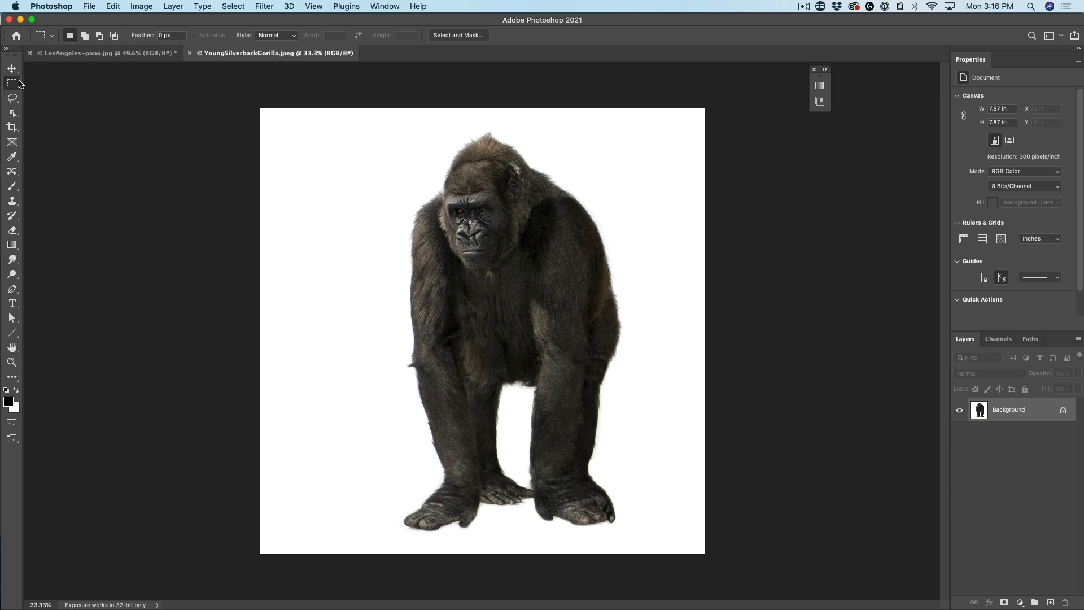
# Select the gorilla with Select Subject and refine its hair edges in Select and Mask.
pyautogui.moveTo(12, 113); pyautogui.dragTo(39, 110)
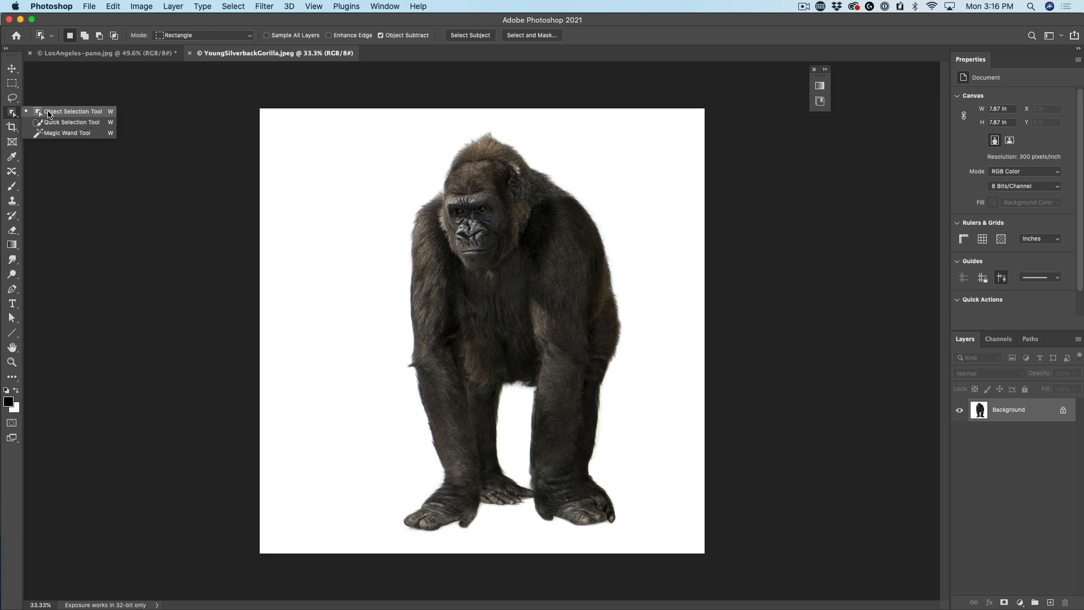
pyautogui.click(48, 111)
pyautogui.click(484, 37)
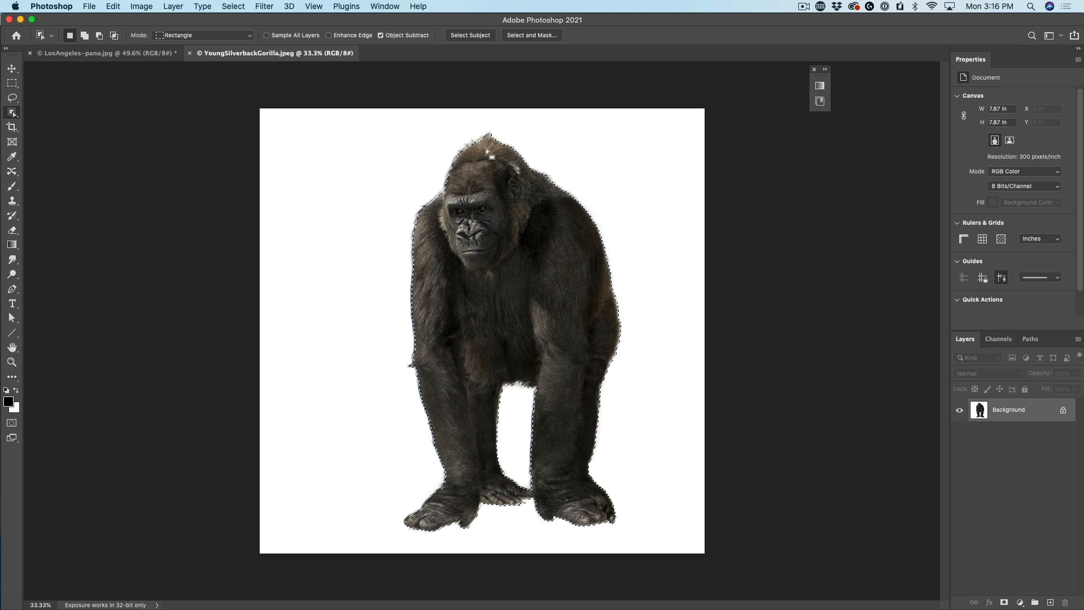
pyautogui.click(535, 35)
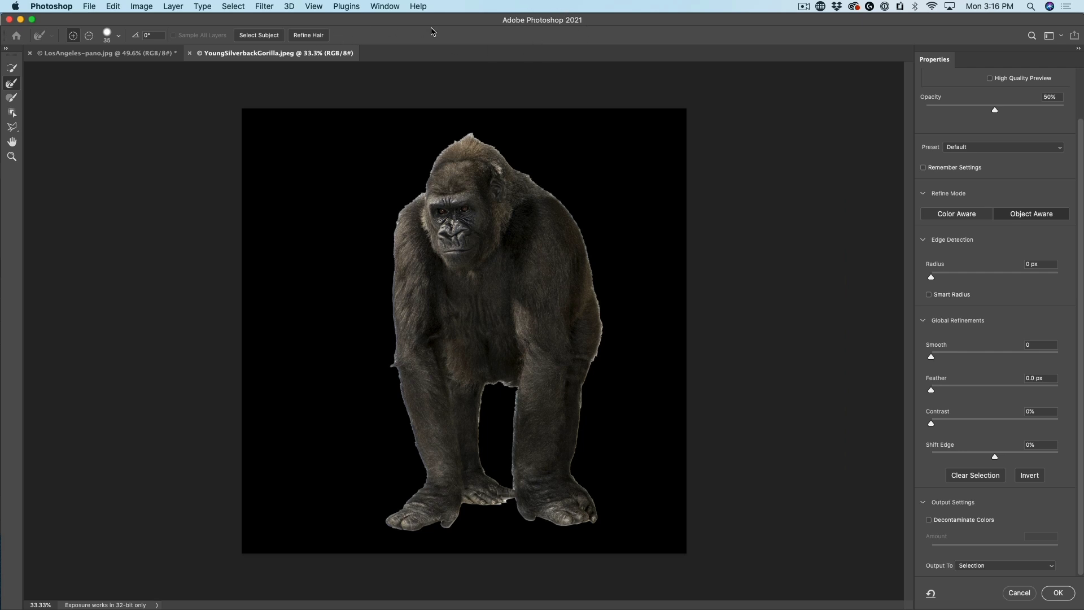
pyautogui.click(311, 37)
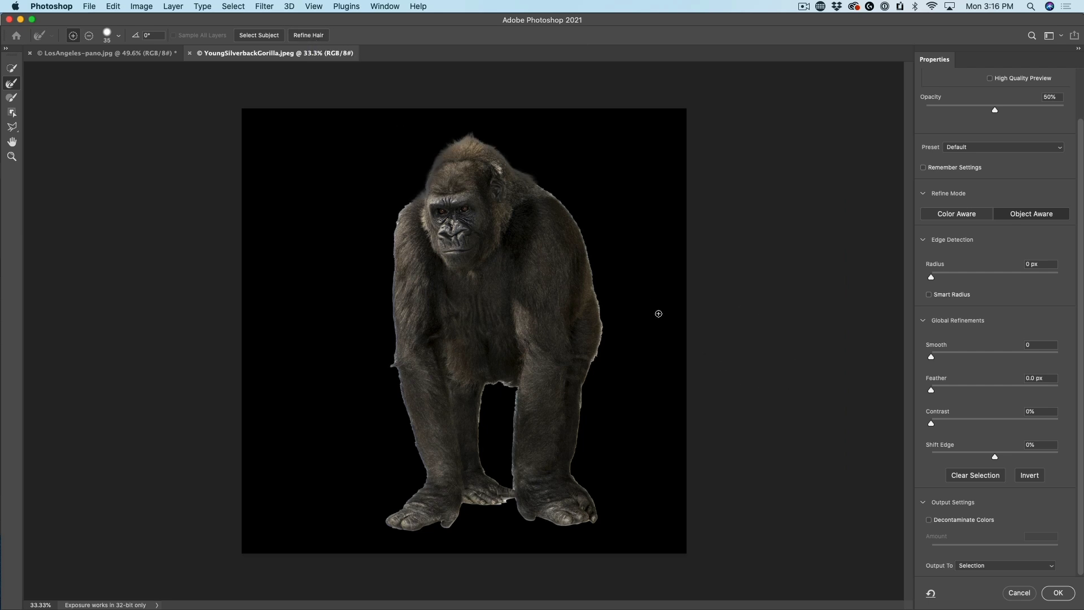
# Output the refined gorilla selection as a New Layer with Layer Mask, with Decontaminate Colors enabled.
pyautogui.click(972, 566)
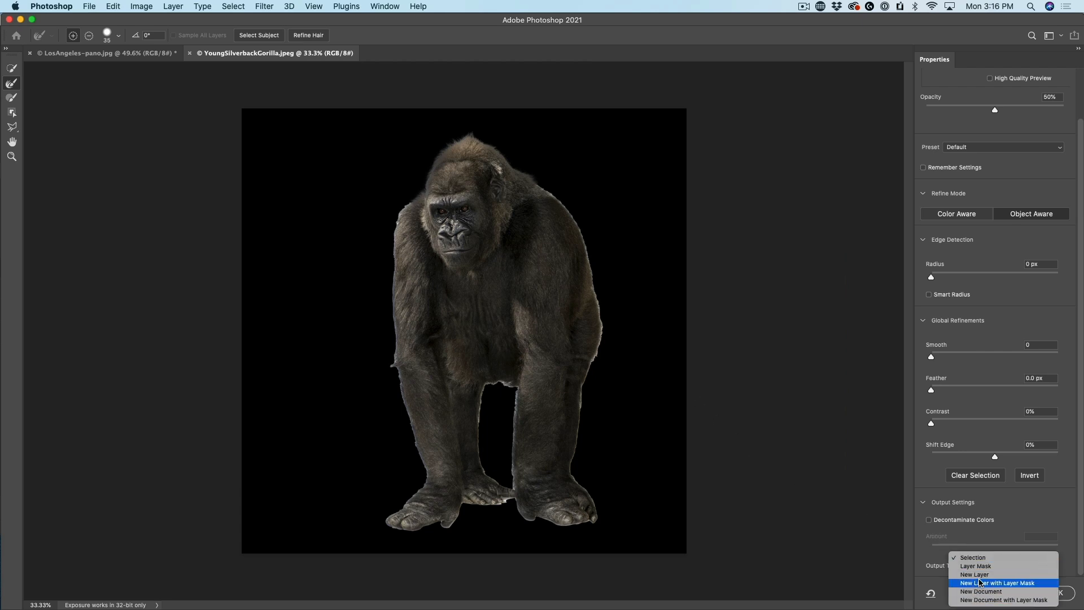
pyautogui.click(980, 583)
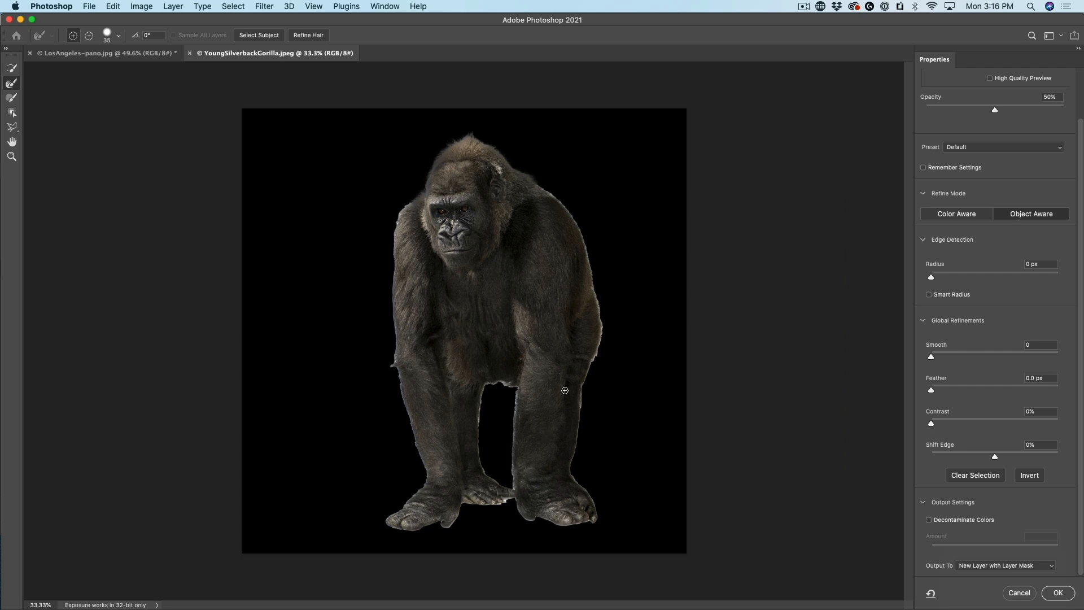
pyautogui.click(943, 523)
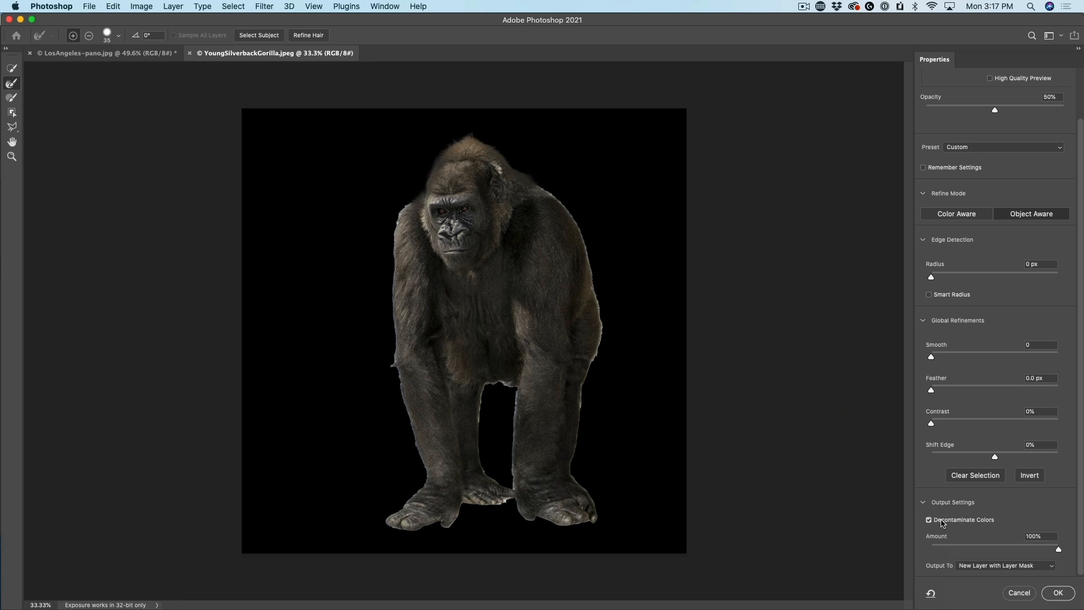
pyautogui.click(1057, 591)
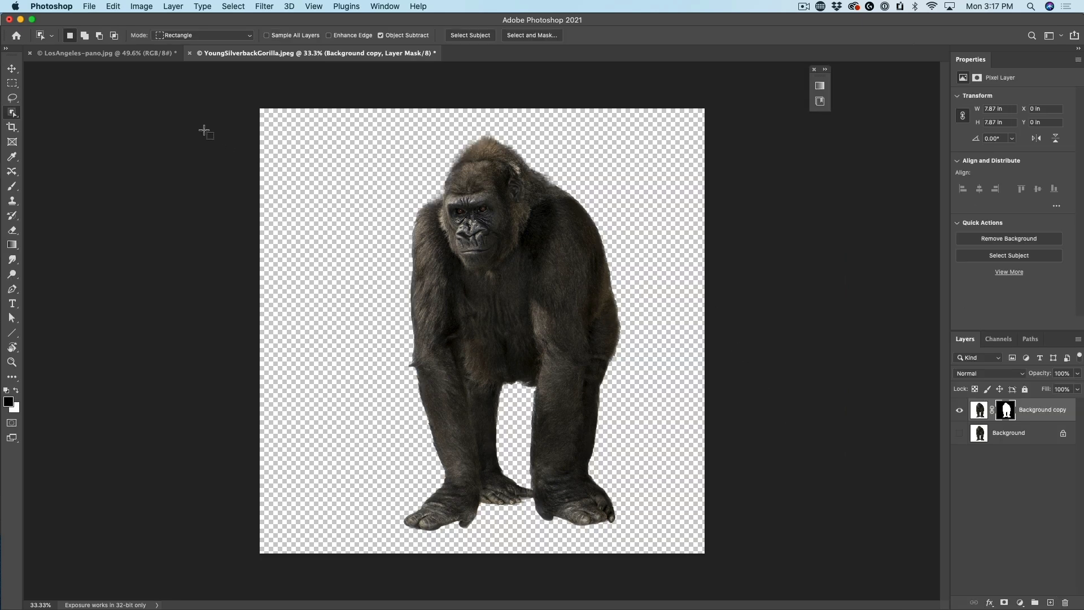
# Copy the masked gorilla layer into the LosAngeles-pano.jpg document with the Move tool.
pyautogui.click(12, 69)
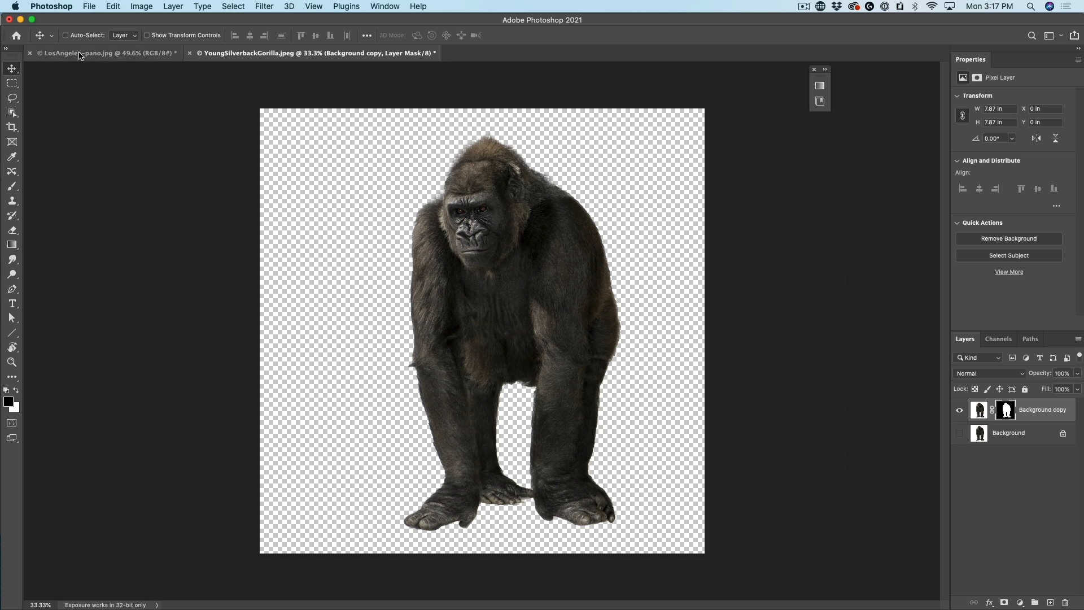
pyautogui.moveTo(515, 193); pyautogui.dragTo(155, 53)
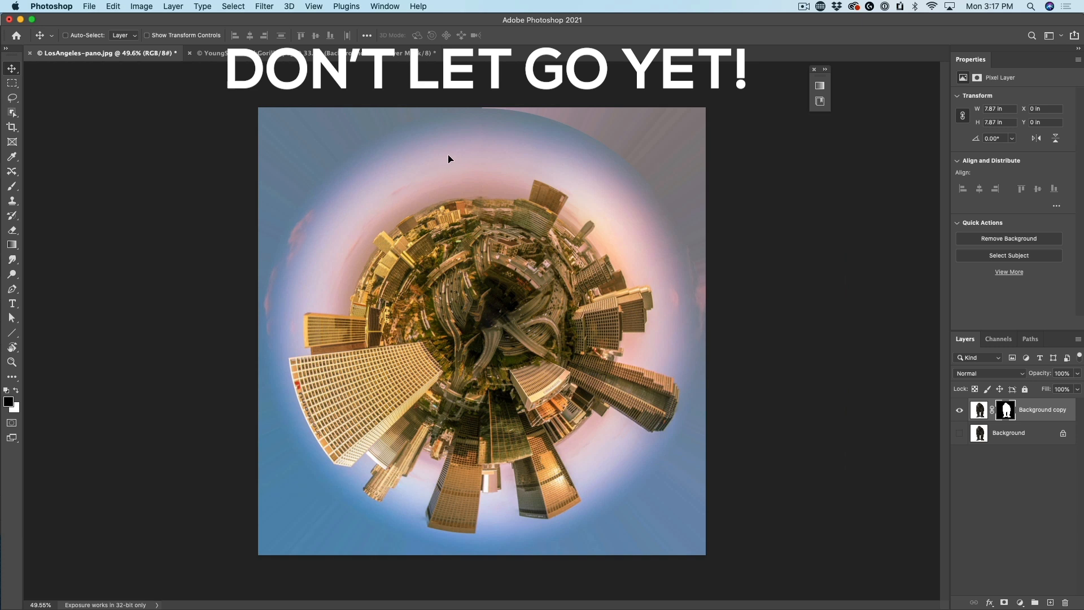
pyautogui.moveTo(450, 156); pyautogui.dragTo(465, 157)
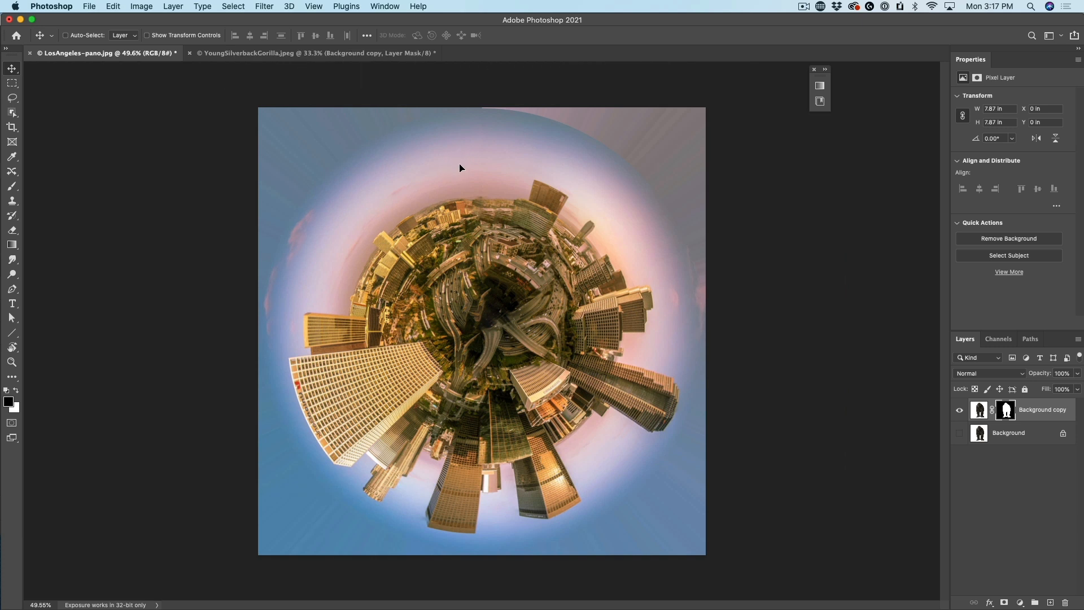
pyautogui.moveTo(460, 168); pyautogui.dragTo(462, 169)
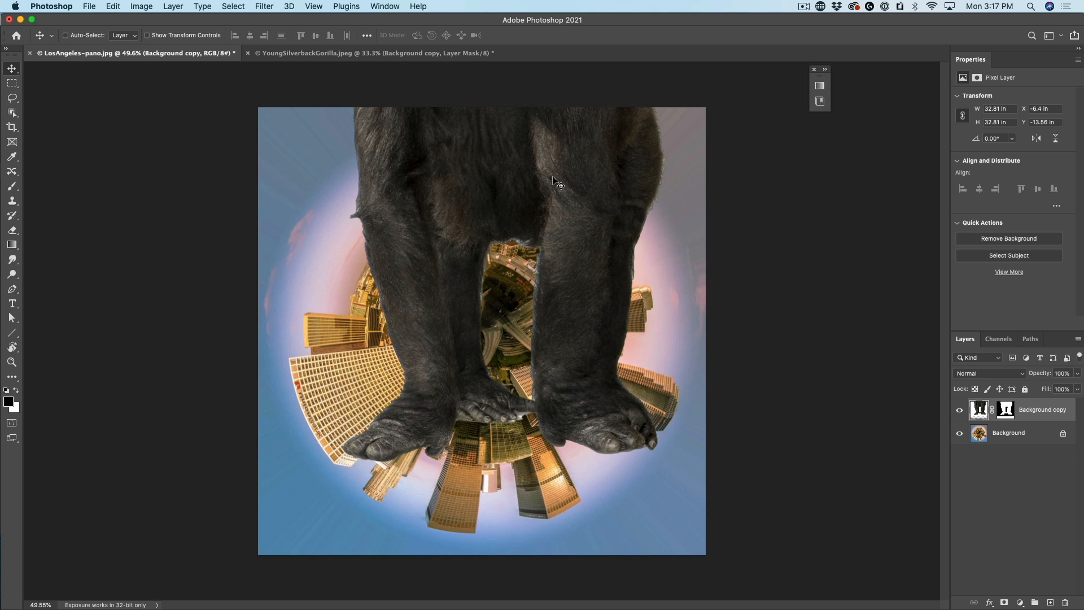
# Scale the gorilla layer to about 45% with Free Transform and place it standing on the planet's centre.
pyautogui.press('super')
pyautogui.press('super+t')
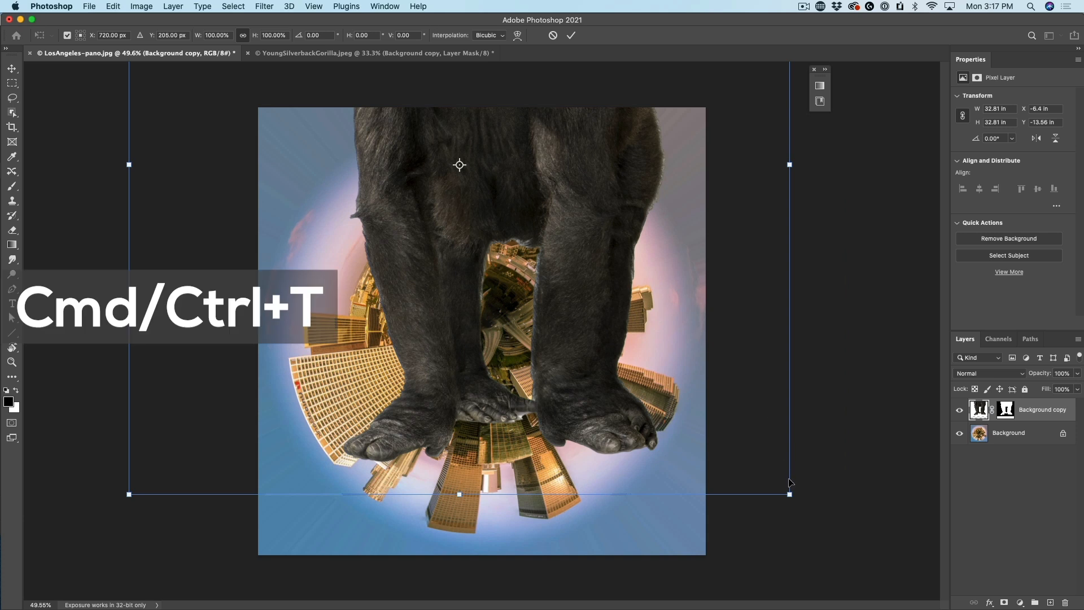
pyautogui.moveTo(791, 495); pyautogui.dragTo(779, 484)
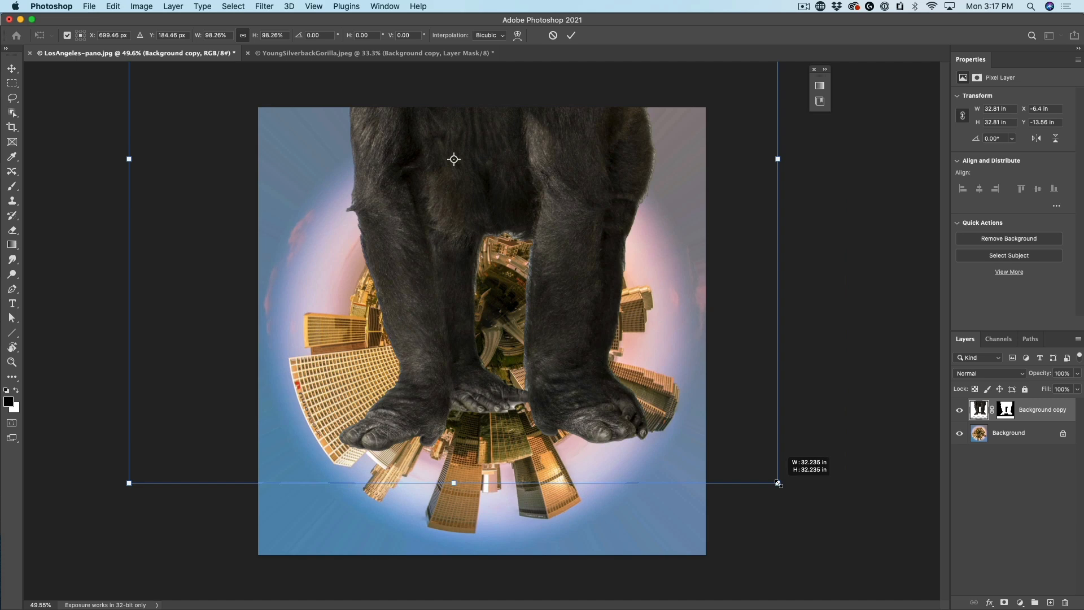
pyautogui.moveTo(779, 484); pyautogui.dragTo(615, 270)
pyautogui.moveTo(502, 198); pyautogui.dragTo(515, 280)
pyautogui.moveTo(609, 102); pyautogui.dragTo(618, 92)
pyautogui.moveTo(545, 191)
pyautogui.mouseDown()
pyautogui.moveTo(553, 183)
pyautogui.moveTo(544, 188)
pyautogui.mouseUp()
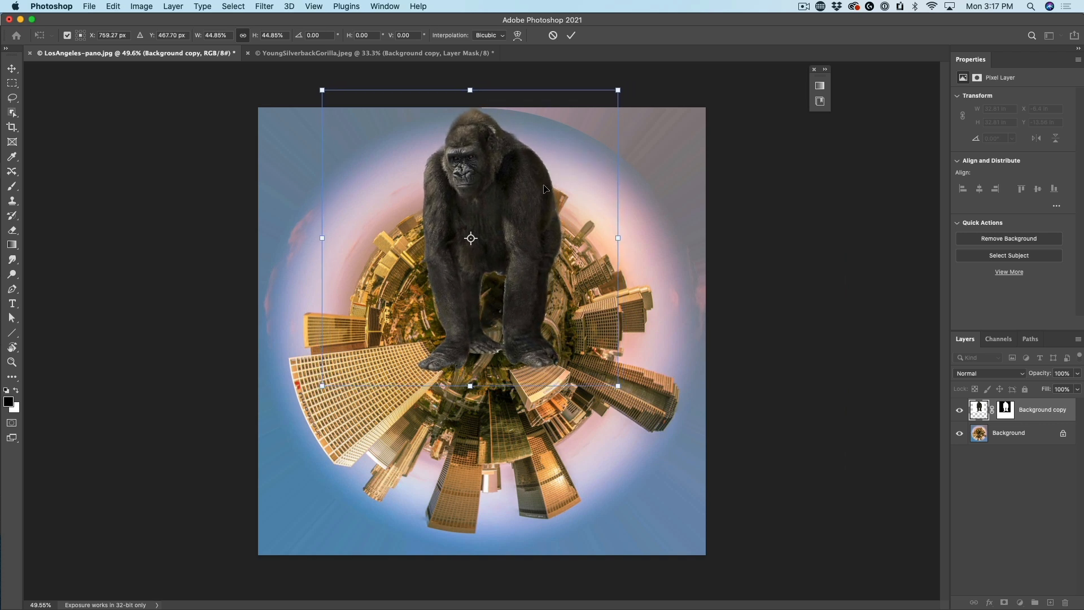
pyautogui.press('Return')
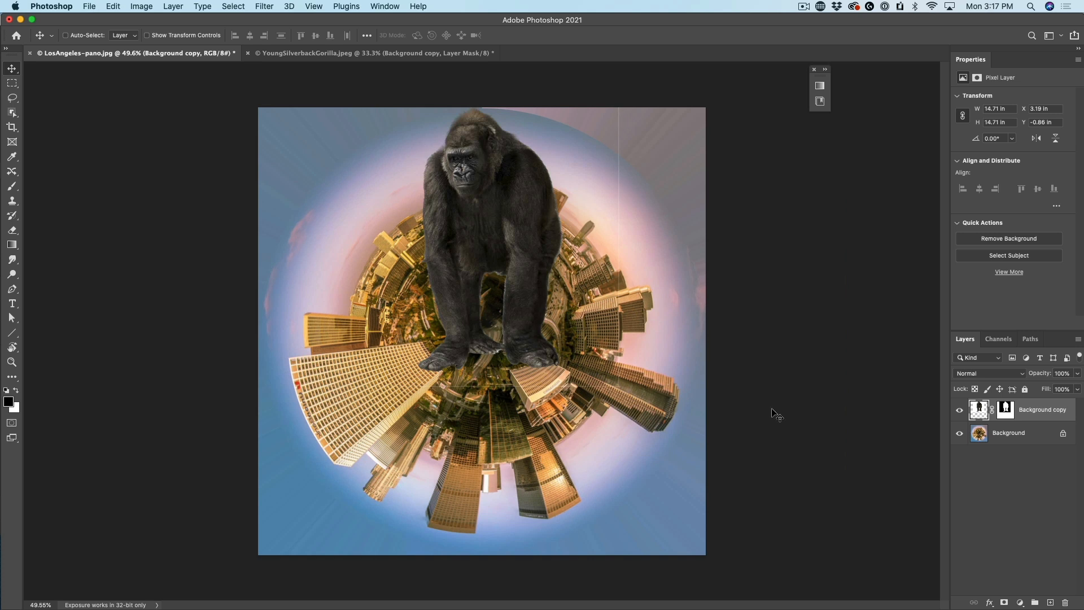
# Paint black on the gorilla's layer mask to remove the stray vertical line in the sky beside it.
pyautogui.click(1003, 410)
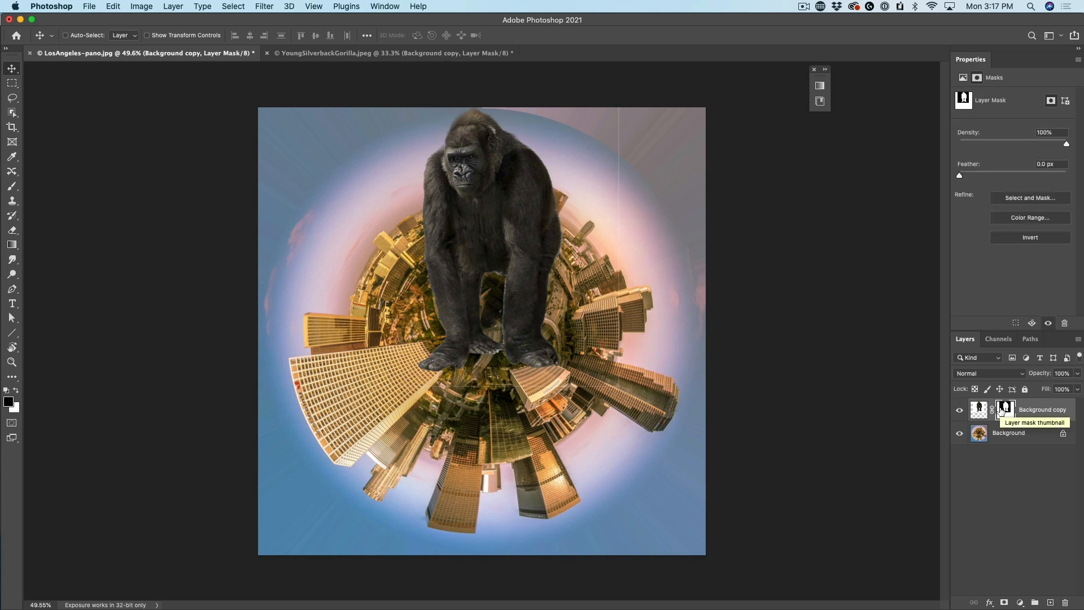
pyautogui.press('b')
pyautogui.press('x')
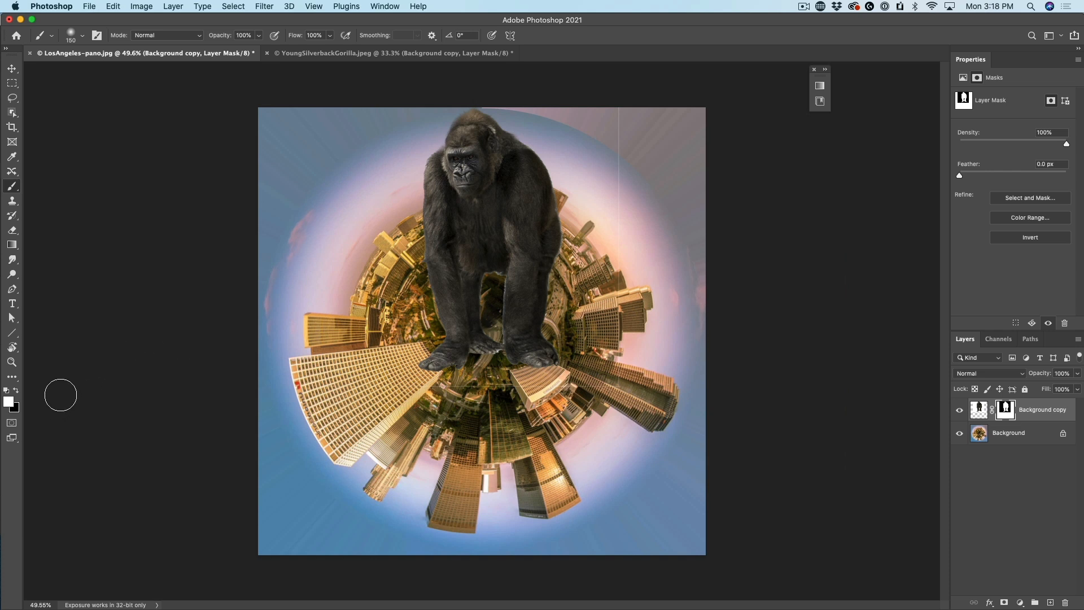
pyautogui.click(16, 390)
pyautogui.moveTo(625, 105); pyautogui.dragTo(617, 271)
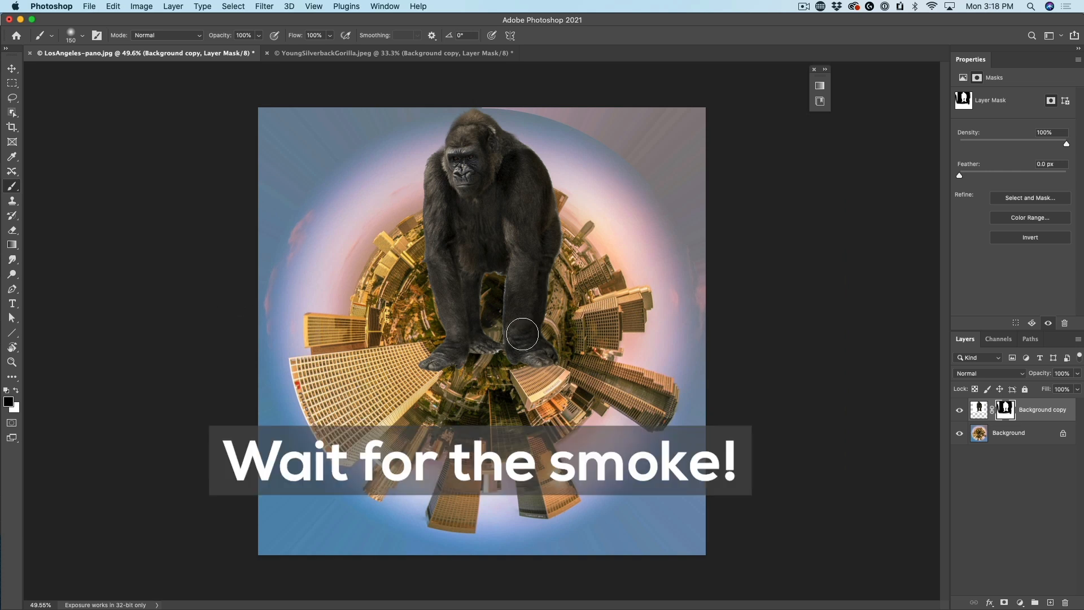
# Blend the gorilla's feet into the city by painting black on its mask with a soft brush, reduced from 175 to 80 px.
pyautogui.press(']')
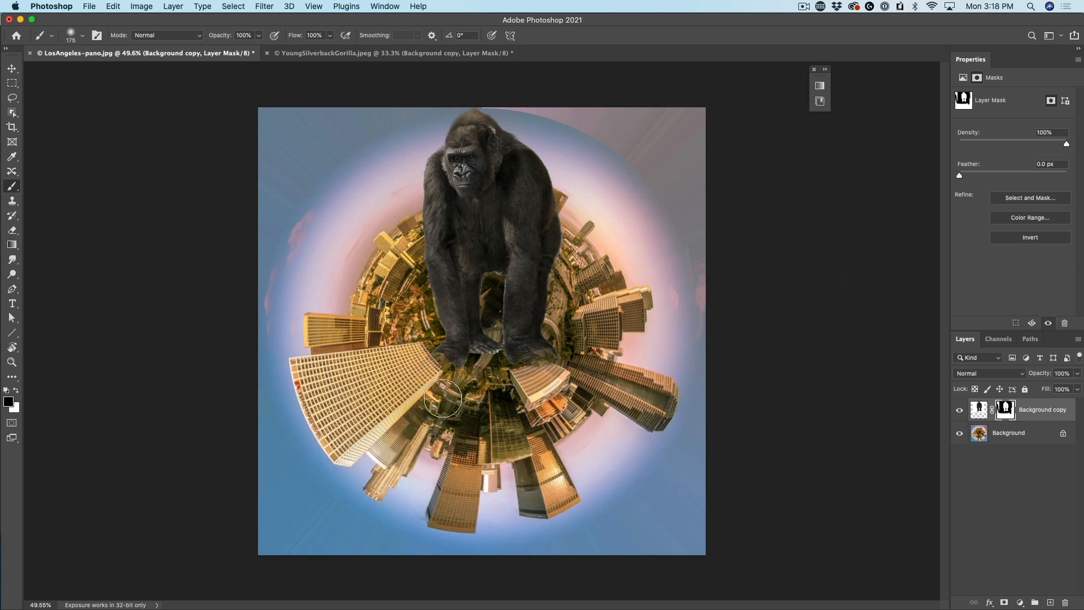
pyautogui.press('[')
pyautogui.press('[')
pyautogui.press('[')
pyautogui.press('[')
pyautogui.press('[')
pyautogui.moveTo(495, 359); pyautogui.dragTo(492, 317)
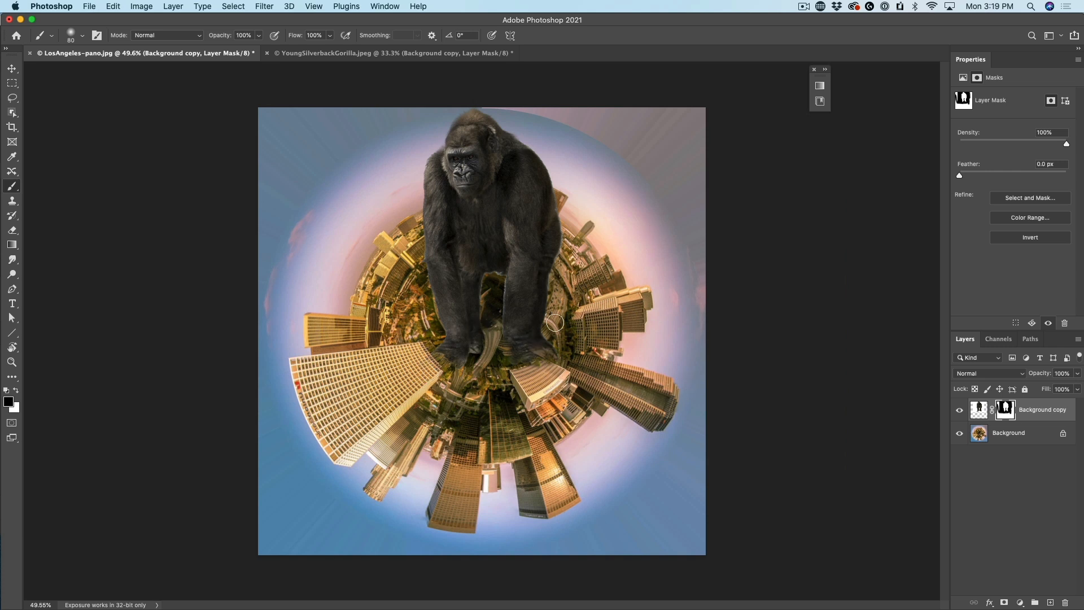
# Add a new empty layer above the gorilla and set the foreground color to light gray #c6c6c6.
pyautogui.click(1049, 603)
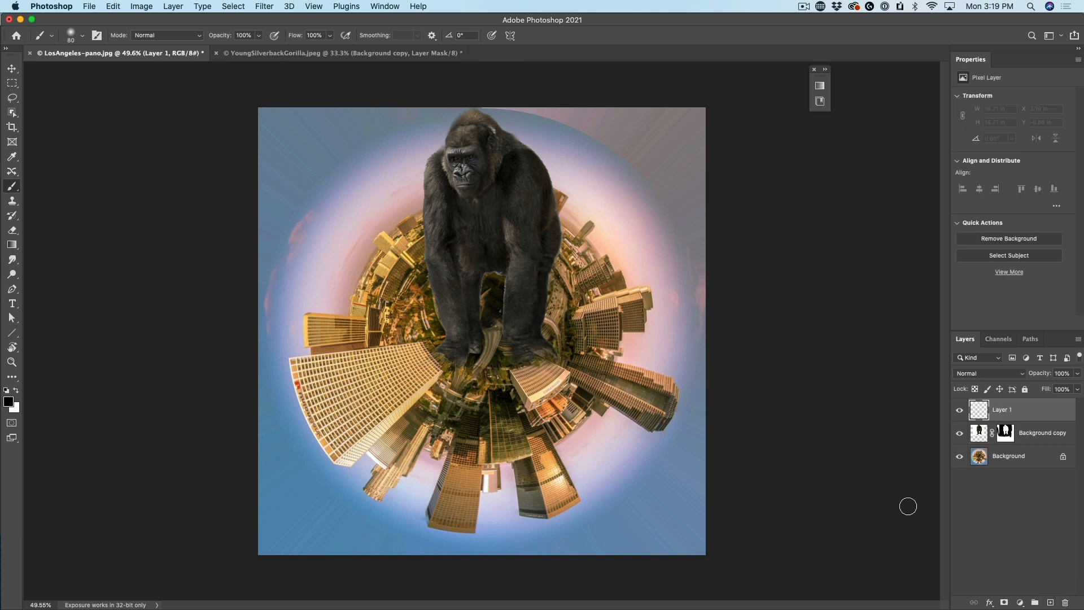
pyautogui.click(15, 391)
pyautogui.click(9, 402)
pyautogui.moveTo(651, 232); pyautogui.dragTo(642, 247)
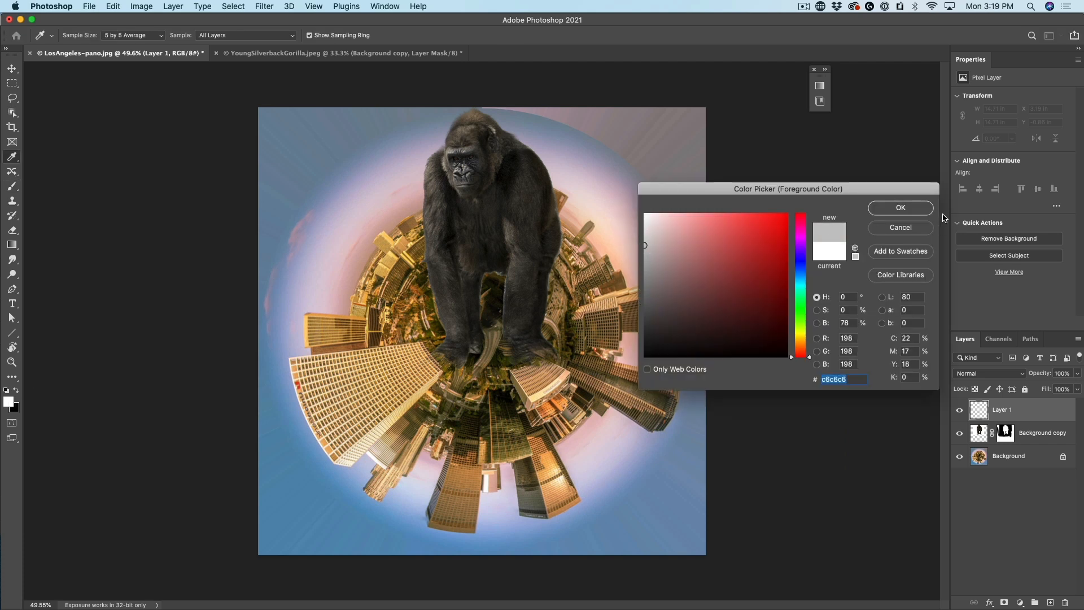
pyautogui.click(901, 208)
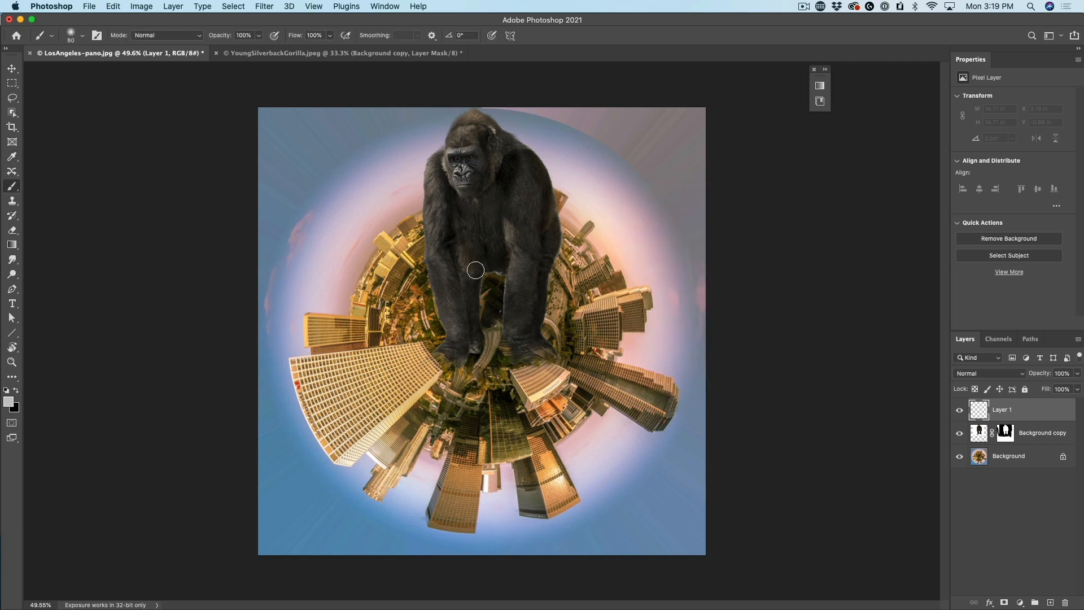
# Choose the 201 px cloud brush from the PhotoshopCAFE brush group and set its flow to 28%.
pyautogui.click(83, 38)
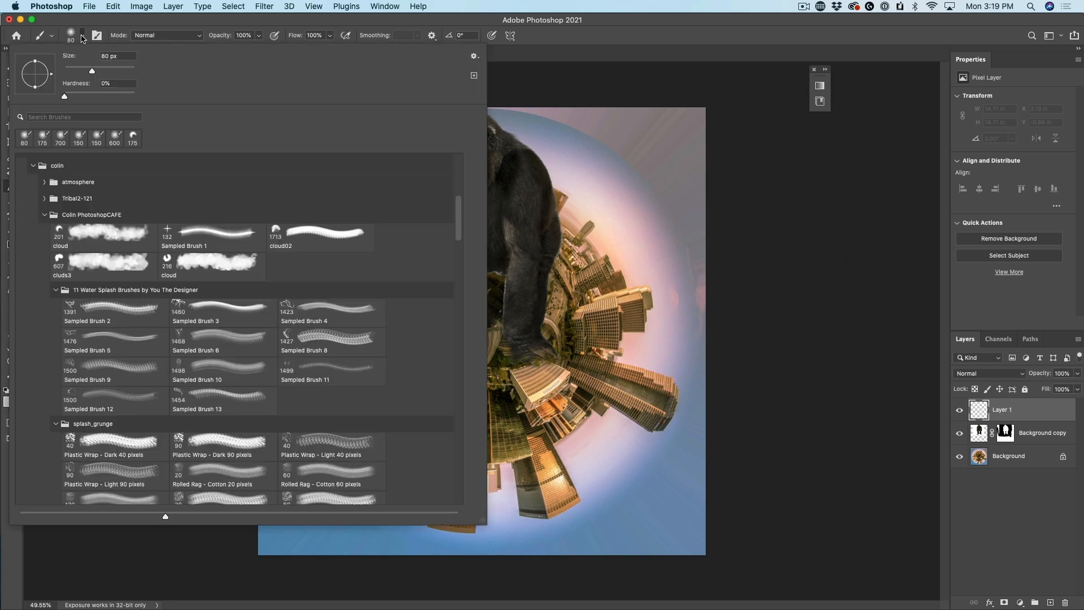
pyautogui.click(87, 231)
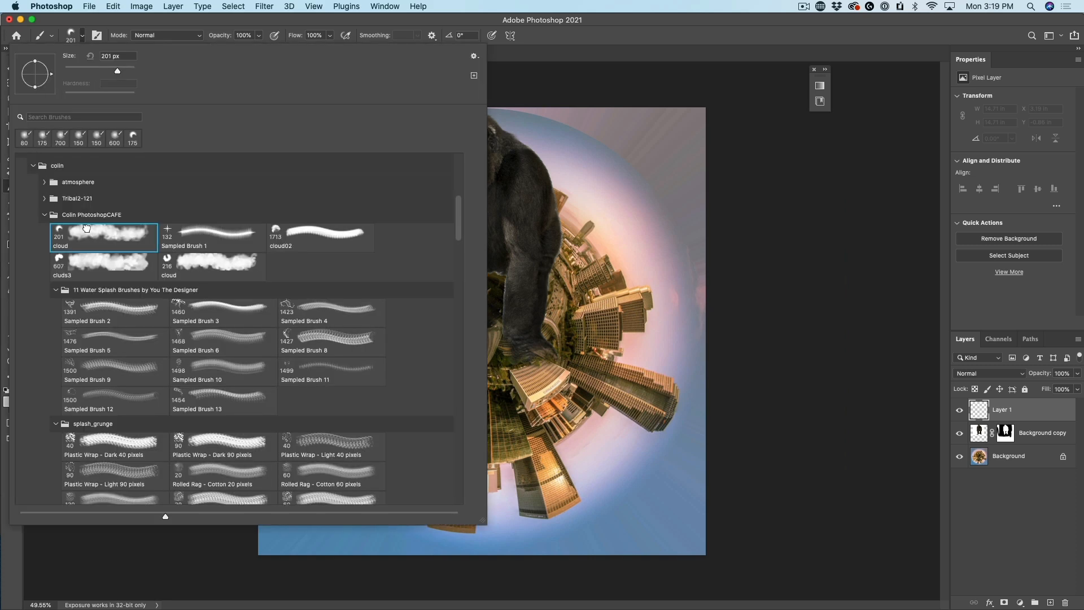
pyautogui.press('Return')
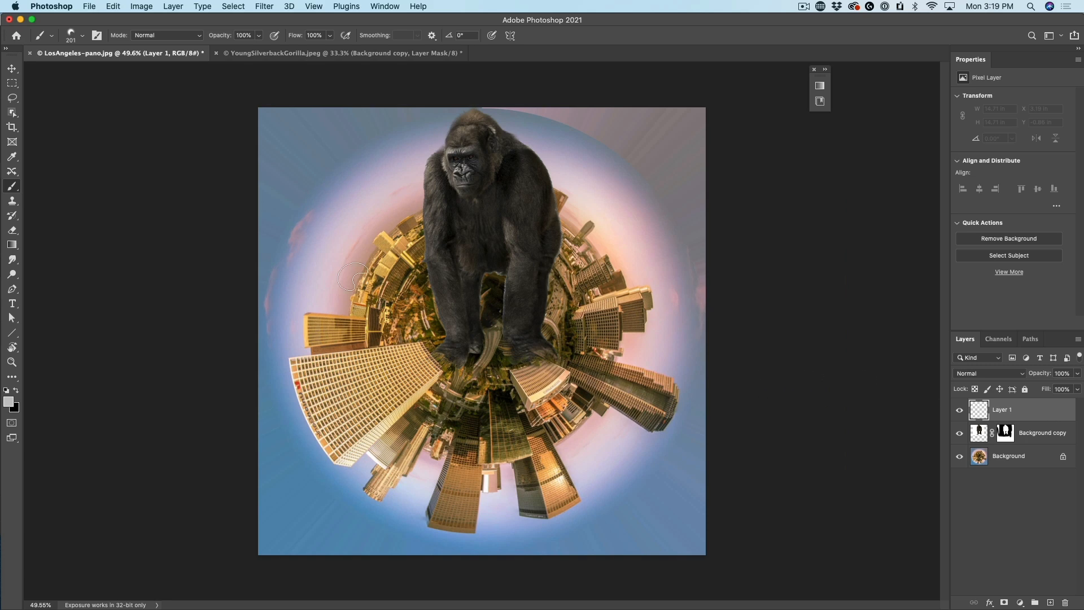
pyautogui.moveTo(290, 35); pyautogui.dragTo(313, 22)
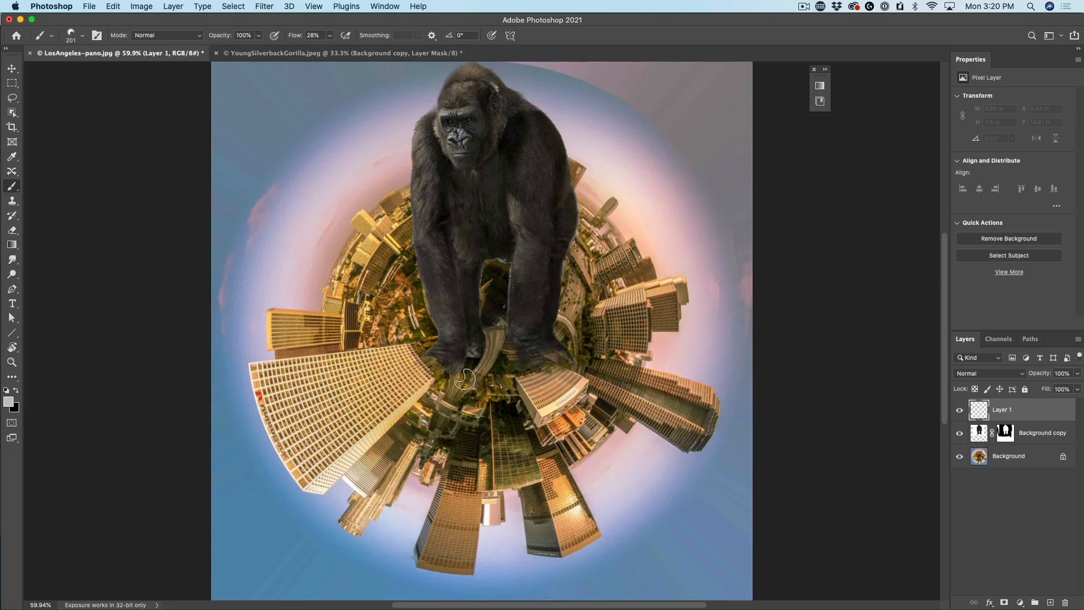
# Paint light gray smoke around the gorilla's feet with the brush at 300 px, lowering the flow to 8% to build it up.
pyautogui.press(']')
pyautogui.press(']')
pyautogui.moveTo(432, 350)
pyautogui.mouseDown()
pyautogui.moveTo(463, 383)
pyautogui.moveTo(548, 362)
pyautogui.mouseUp()
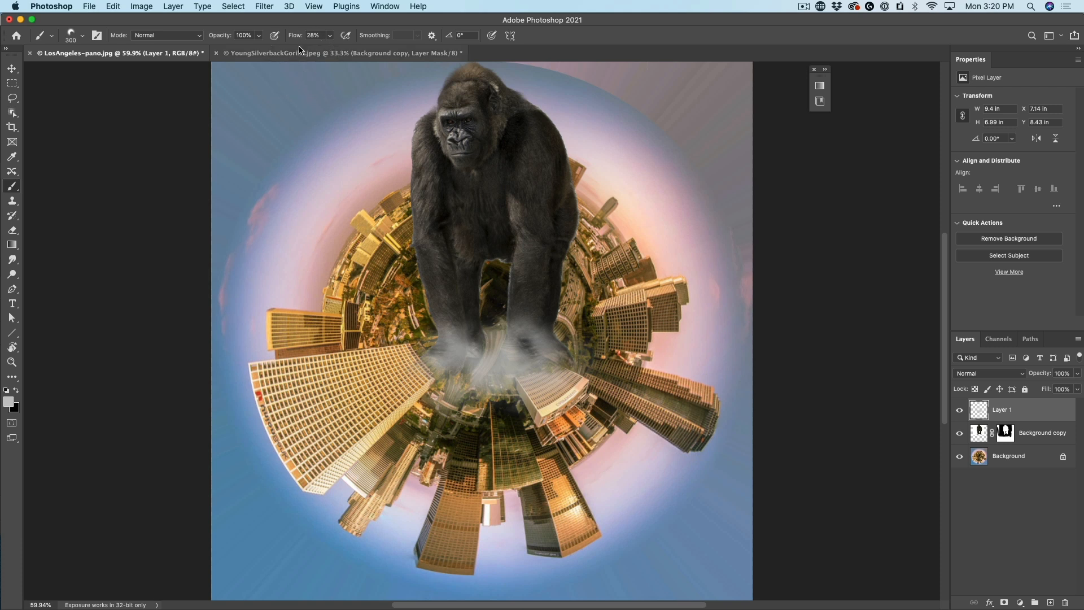
pyautogui.moveTo(293, 36); pyautogui.dragTo(289, 37)
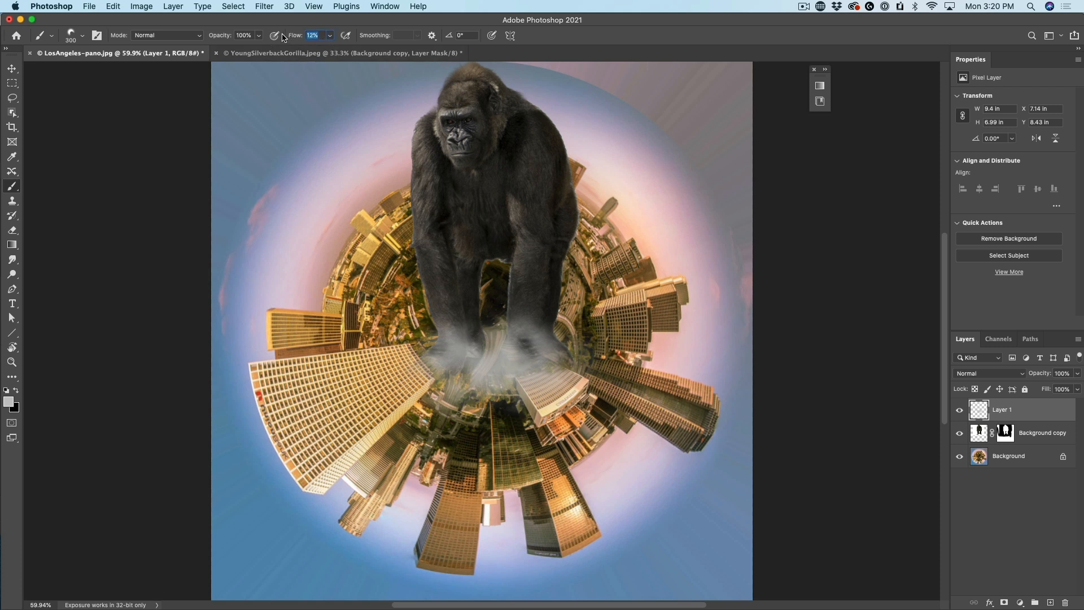
pyautogui.moveTo(407, 358)
pyautogui.mouseDown()
pyautogui.moveTo(525, 390)
pyautogui.moveTo(576, 377)
pyautogui.moveTo(463, 367)
pyautogui.moveTo(407, 395)
pyautogui.moveTo(417, 348)
pyautogui.moveTo(487, 354)
pyautogui.moveTo(565, 296)
pyautogui.moveTo(485, 316)
pyautogui.moveTo(412, 285)
pyautogui.moveTo(504, 339)
pyautogui.moveTo(532, 245)
pyautogui.moveTo(536, 346)
pyautogui.moveTo(576, 378)
pyautogui.moveTo(527, 282)
pyautogui.mouseUp()
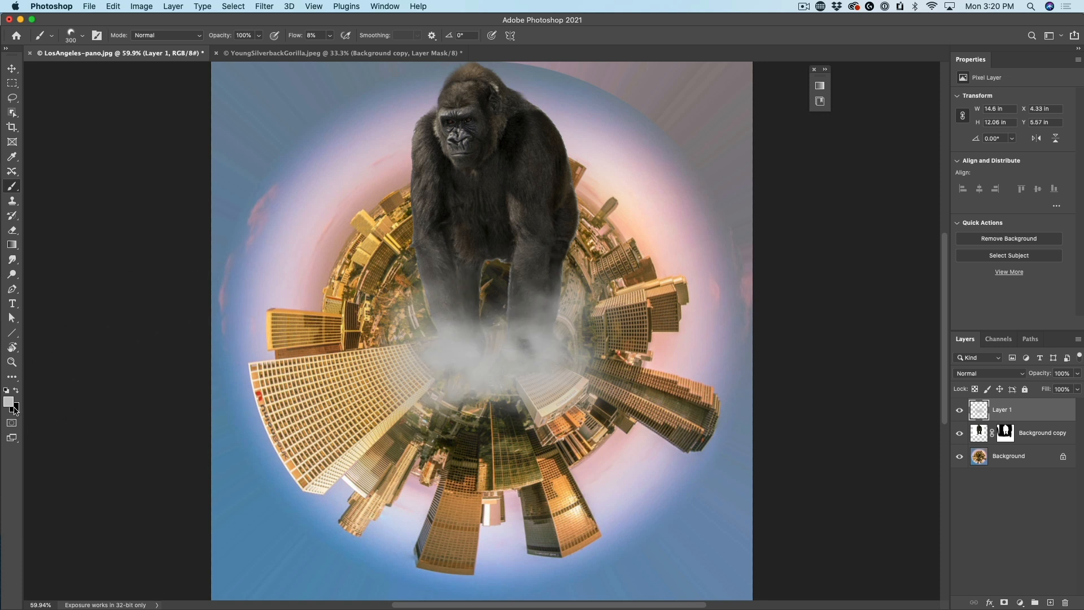
# Paint darker gray #a5a1a1 smoke between and around the gorilla's legs, reducing the cloud brush to 150 px.
pyautogui.click(8, 402)
pyautogui.click(648, 263)
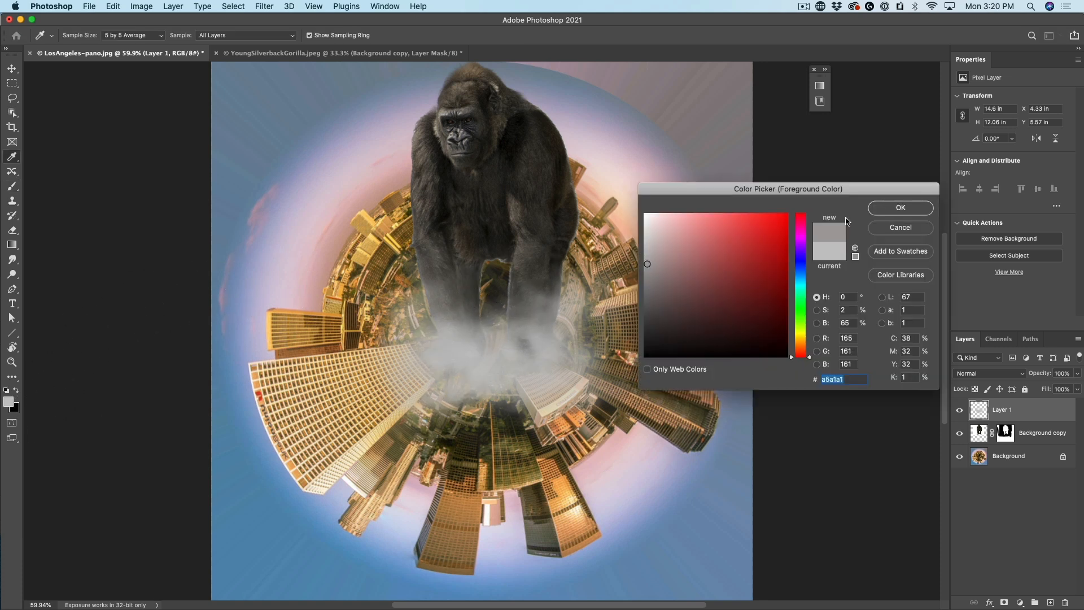
pyautogui.click(882, 208)
pyautogui.press('[')
pyautogui.press('[')
pyautogui.press('[')
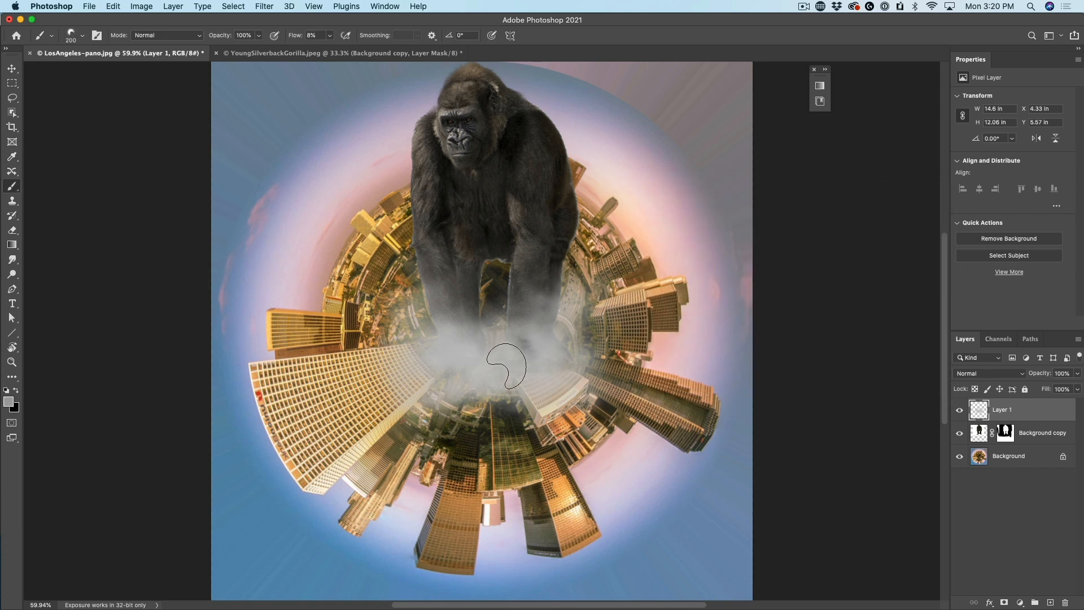
pyautogui.press('[')
pyautogui.press('[')
pyautogui.press('[')
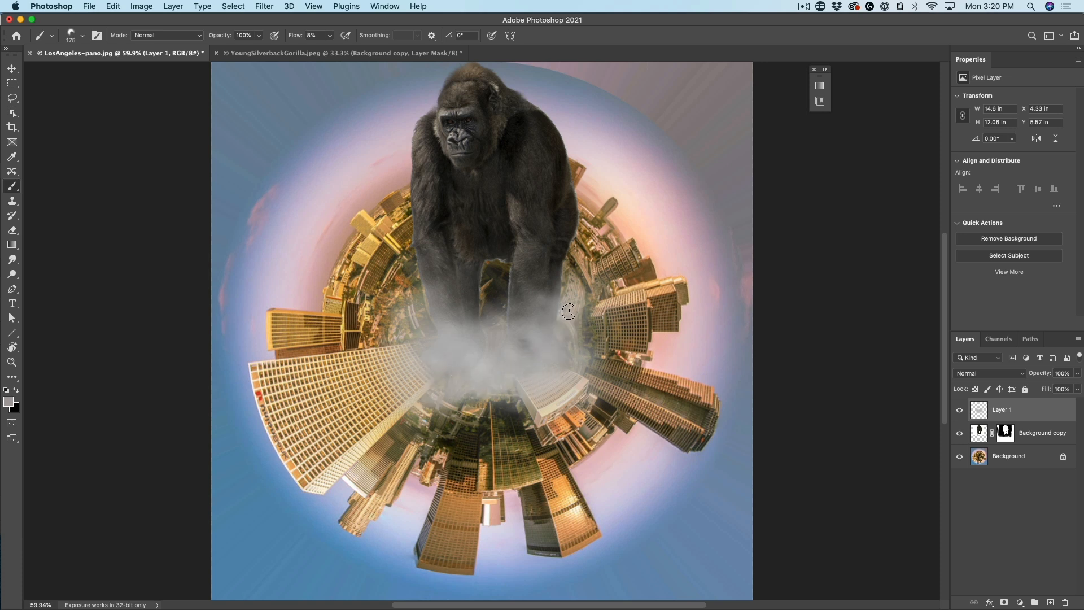
pyautogui.press('[')
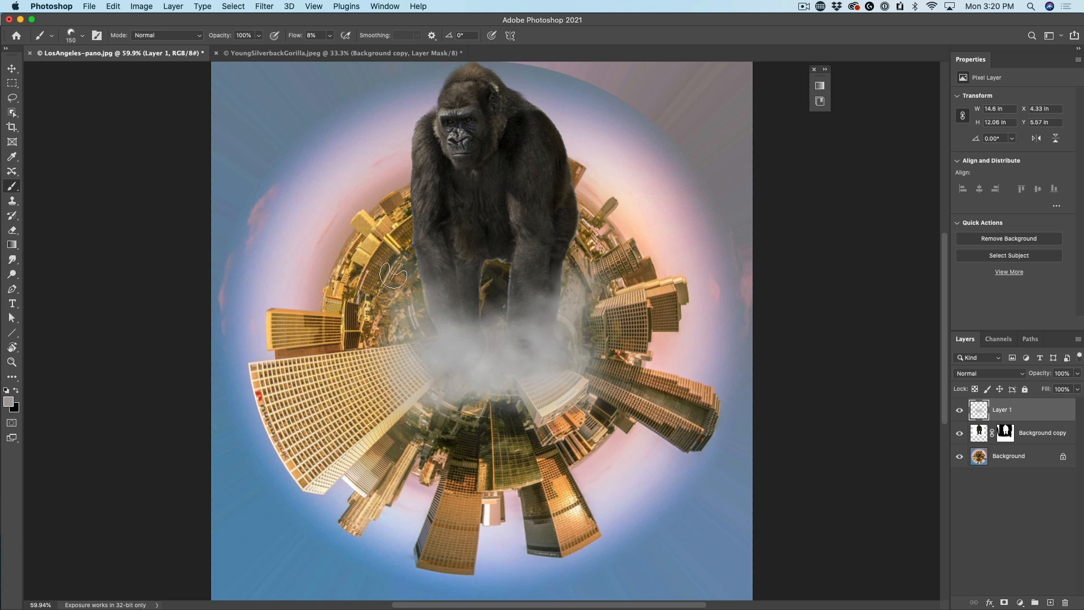
pyautogui.moveTo(485, 319)
pyautogui.mouseDown()
pyautogui.moveTo(490, 270)
pyautogui.moveTo(511, 305)
pyautogui.mouseUp()
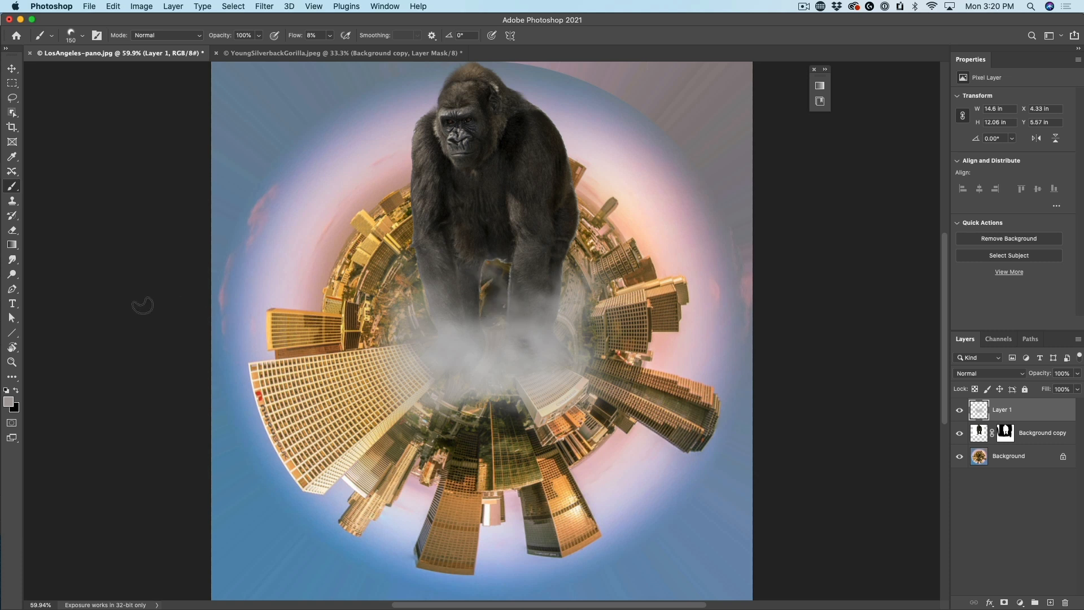
# Paint white #ffffff smoke highlights around the gorilla's legs and over the nearby buildings, using the cloud brush at 100 px.
pyautogui.click(16, 390)
pyautogui.click(10, 403)
pyautogui.click(646, 217)
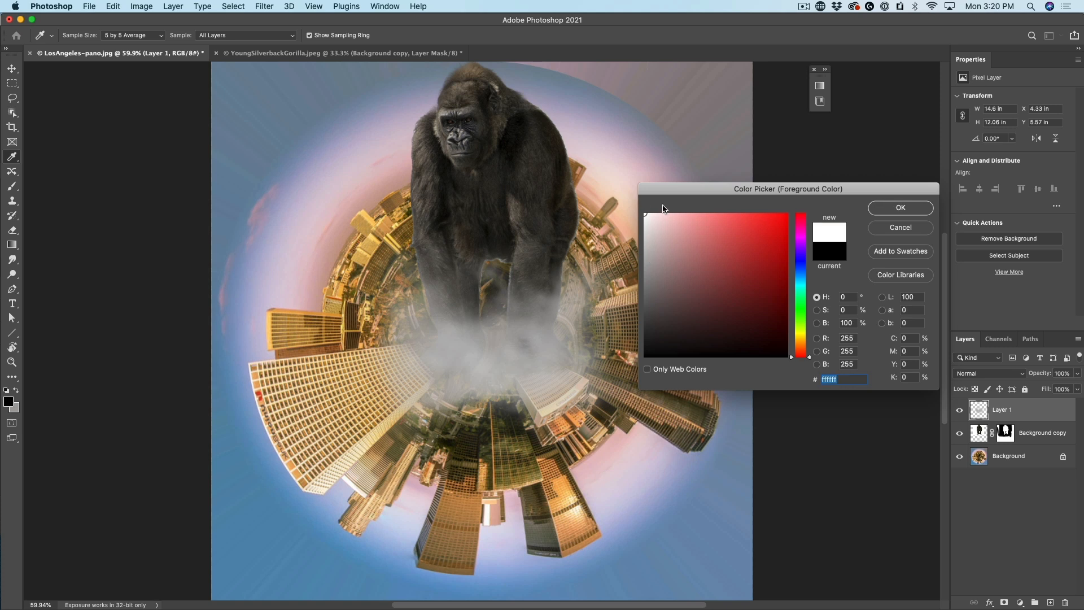
pyautogui.click(901, 207)
pyautogui.moveTo(444, 357)
pyautogui.mouseDown()
pyautogui.moveTo(434, 326)
pyautogui.moveTo(402, 322)
pyautogui.moveTo(482, 332)
pyautogui.moveTo(491, 314)
pyautogui.moveTo(517, 340)
pyautogui.moveTo(568, 334)
pyautogui.moveTo(585, 361)
pyautogui.moveTo(442, 323)
pyautogui.moveTo(424, 368)
pyautogui.moveTo(486, 368)
pyautogui.moveTo(482, 339)
pyautogui.moveTo(402, 316)
pyautogui.moveTo(587, 322)
pyautogui.moveTo(602, 233)
pyautogui.moveTo(628, 291)
pyautogui.moveTo(574, 300)
pyautogui.mouseUp()
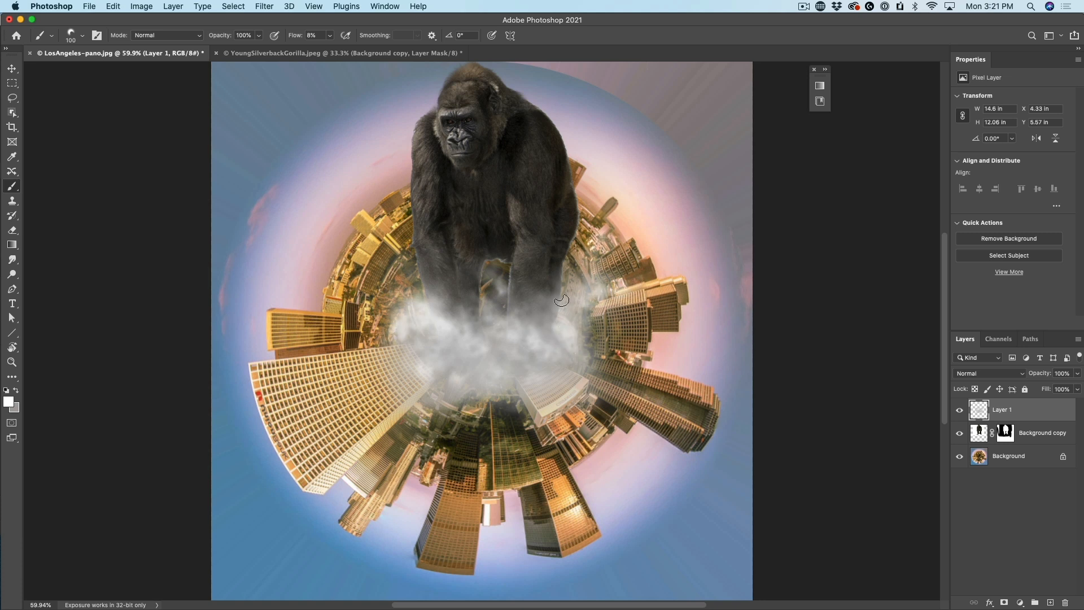
pyautogui.moveTo(388, 328)
pyautogui.mouseDown()
pyautogui.moveTo(367, 337)
pyautogui.moveTo(373, 313)
pyautogui.moveTo(394, 308)
pyautogui.moveTo(395, 262)
pyautogui.moveTo(412, 280)
pyautogui.moveTo(362, 298)
pyautogui.mouseUp()
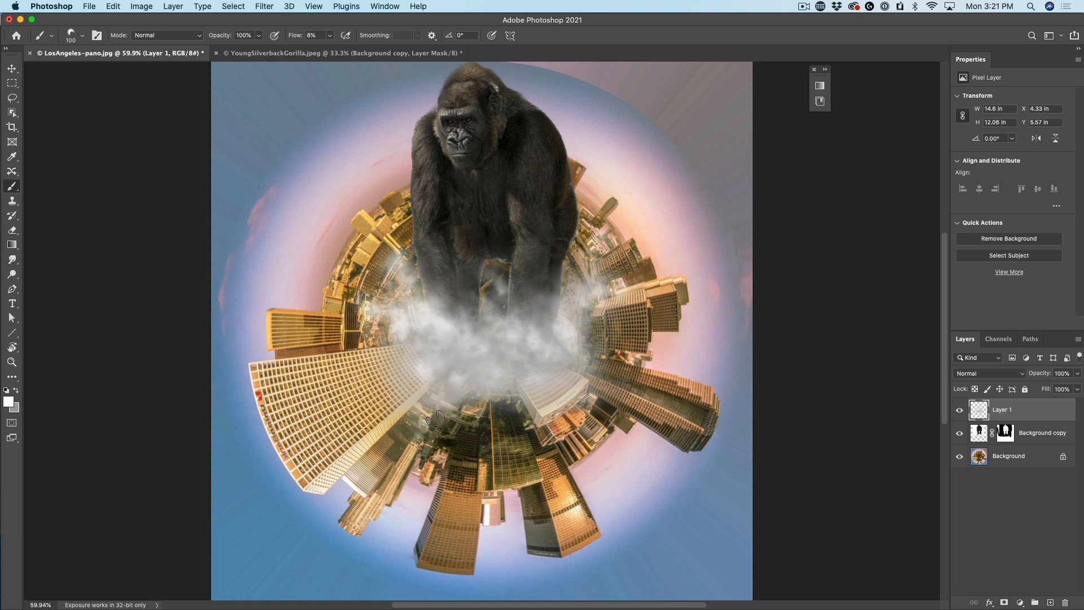
pyautogui.moveTo(486, 408)
pyautogui.mouseDown()
pyautogui.moveTo(578, 252)
pyautogui.moveTo(536, 315)
pyautogui.moveTo(495, 270)
pyautogui.moveTo(469, 335)
pyautogui.moveTo(405, 292)
pyautogui.moveTo(405, 310)
pyautogui.moveTo(378, 321)
pyautogui.moveTo(396, 285)
pyautogui.moveTo(421, 314)
pyautogui.moveTo(531, 329)
pyautogui.moveTo(554, 284)
pyautogui.moveTo(574, 272)
pyautogui.moveTo(632, 436)
pyautogui.mouseUp()
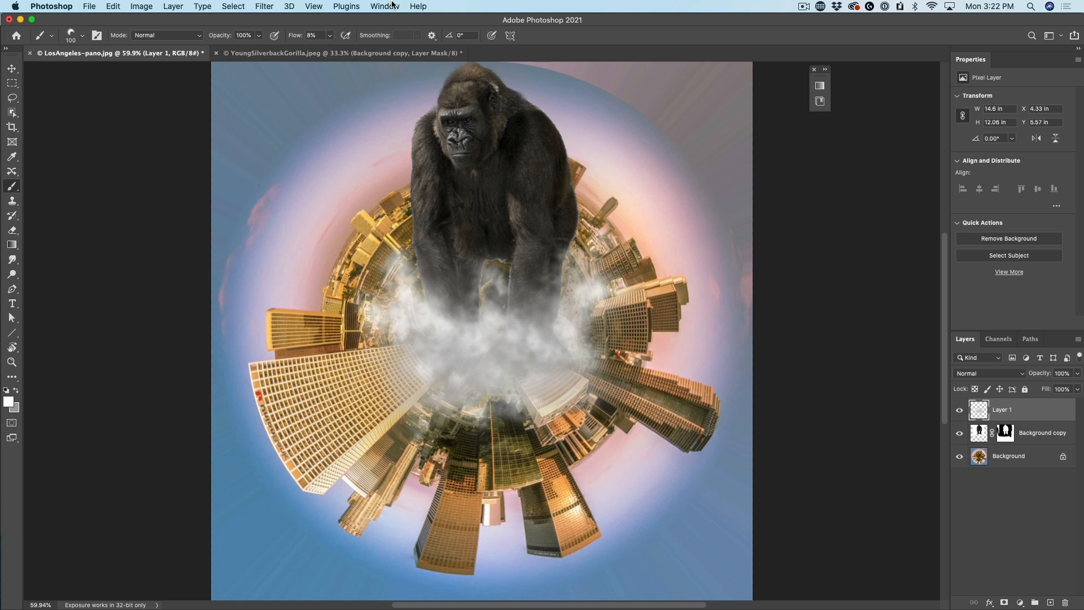
# Add a gradient fill layer from a light blue preset in the Blues group and move it above the smoke layer.
pyautogui.click(820, 85)
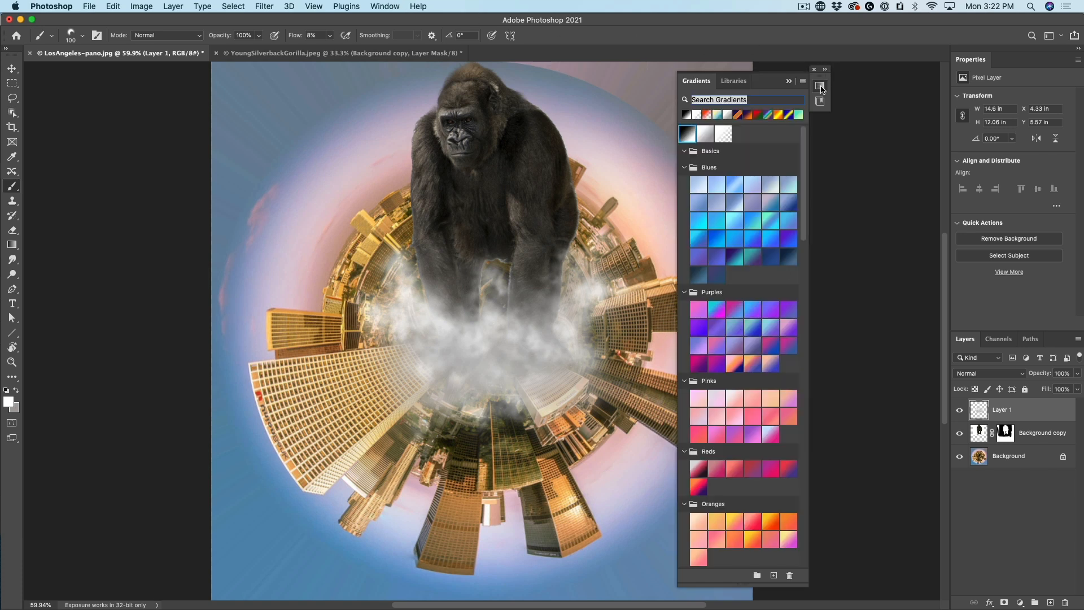
pyautogui.click(1011, 433)
pyautogui.click(1042, 411)
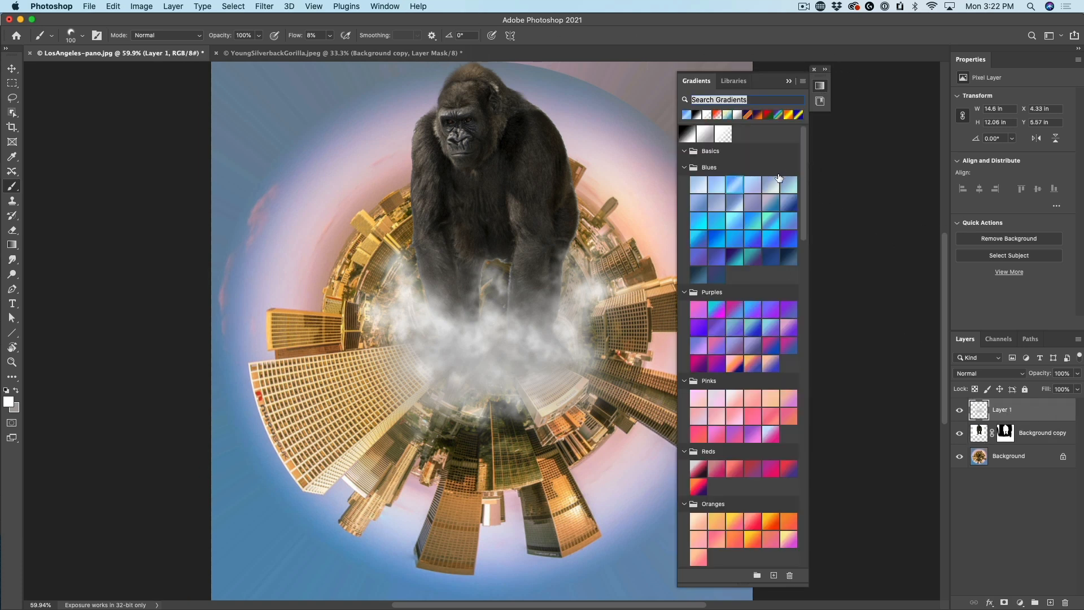
pyautogui.moveTo(735, 179); pyautogui.dragTo(598, 213)
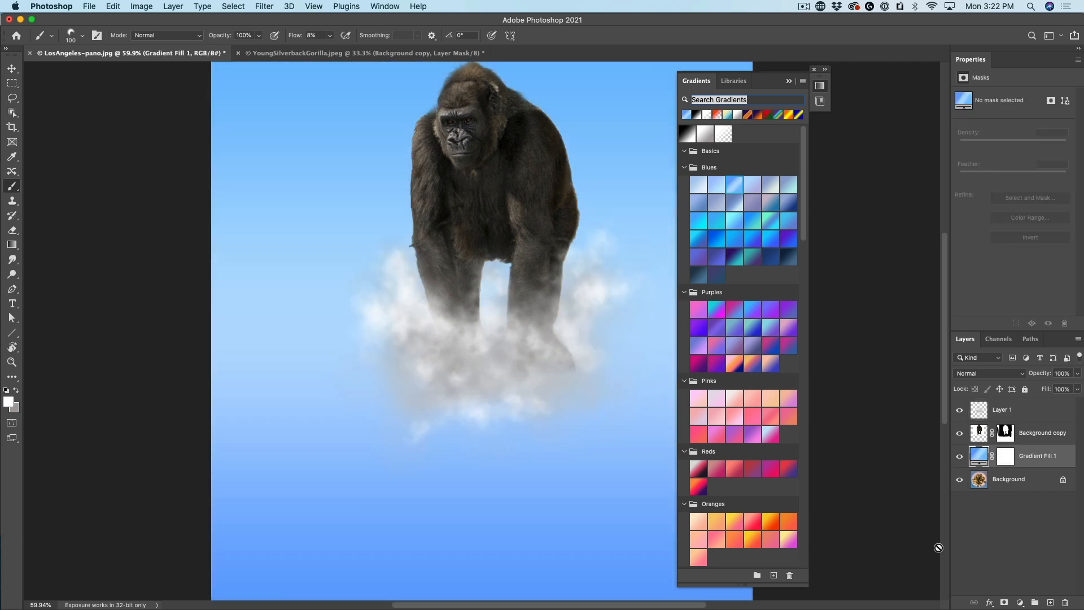
pyautogui.moveTo(994, 458); pyautogui.dragTo(983, 409)
# Set the gradient fill layer's blend mode to Color and its opacity to 14%.
pyautogui.click(976, 373)
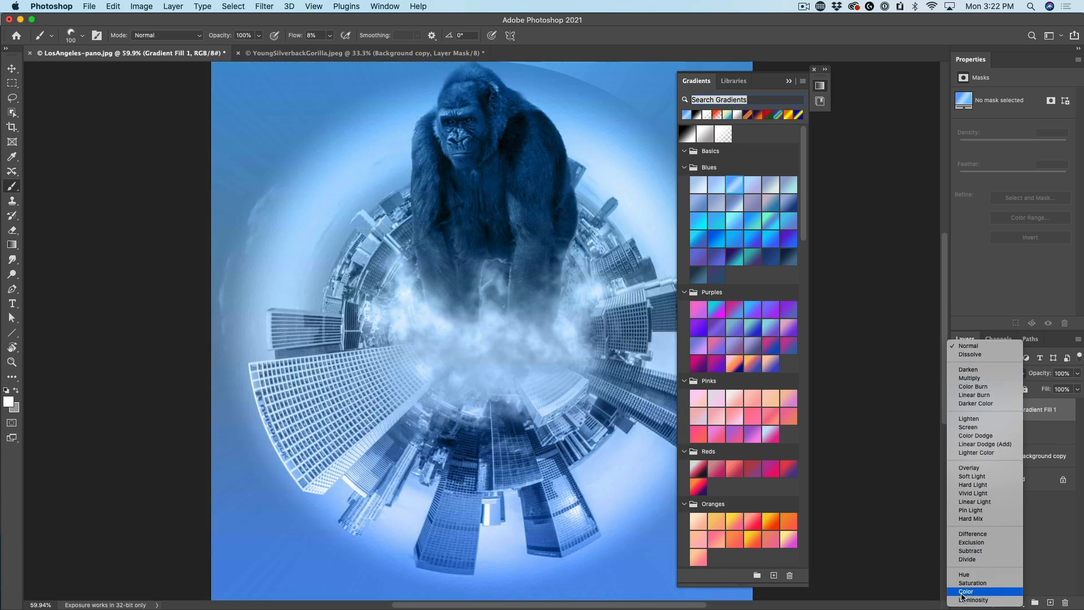
pyautogui.click(965, 592)
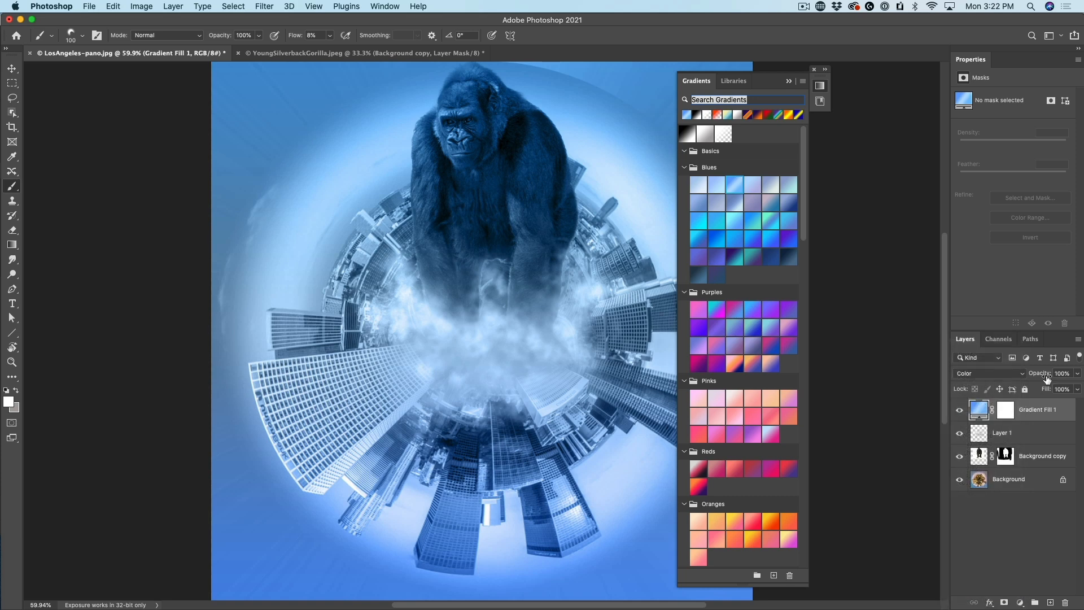
pyautogui.moveTo(1048, 378); pyautogui.dragTo(981, 377)
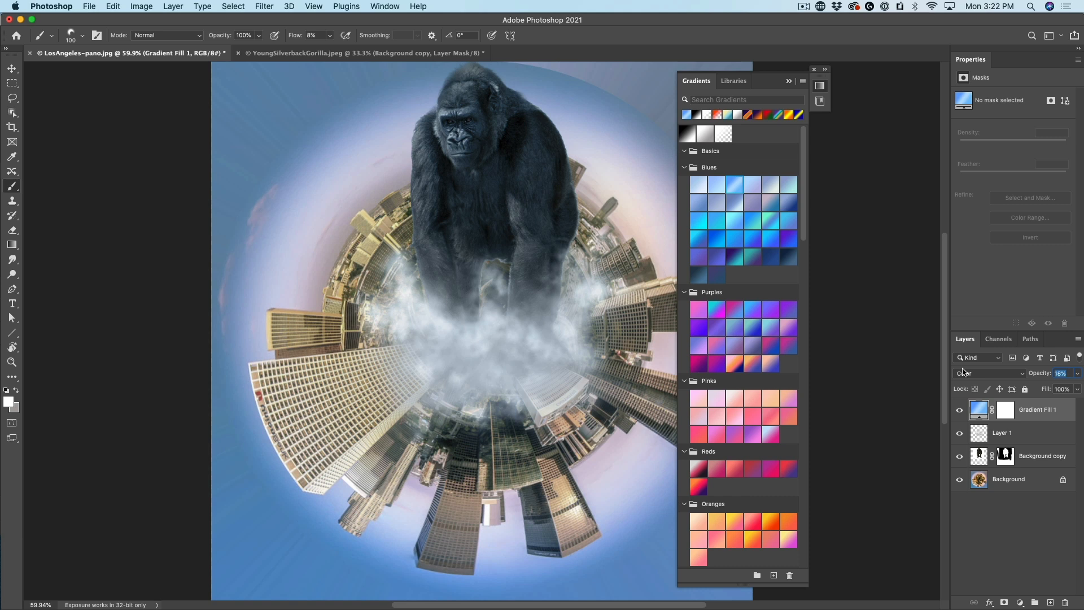
pyautogui.moveTo(960, 370); pyautogui.dragTo(958, 378)
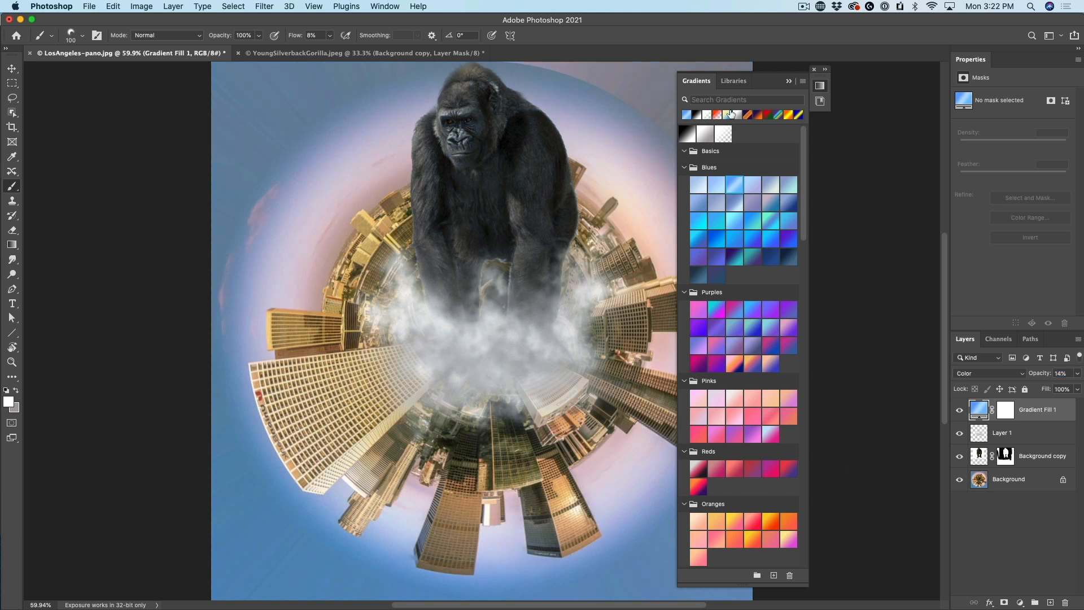
# Try pink, violet-blue and pale blue presets on the gradient fill layer, ending with the dark blue-to-teal one from the Blues group.
pyautogui.moveTo(785, 90); pyautogui.dragTo(853, 113)
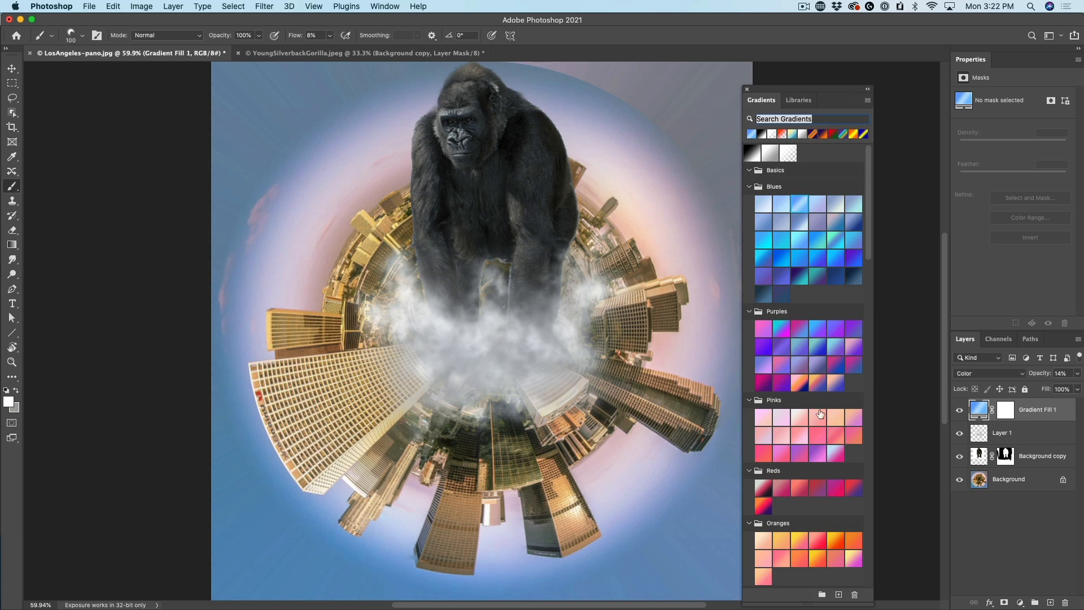
pyautogui.click(789, 450)
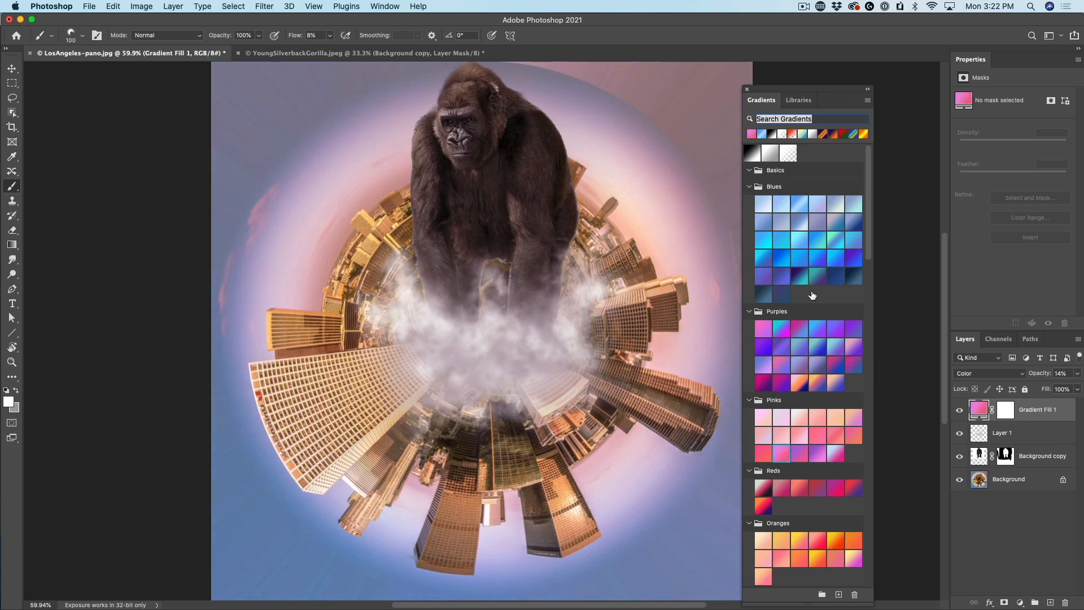
pyautogui.click(854, 259)
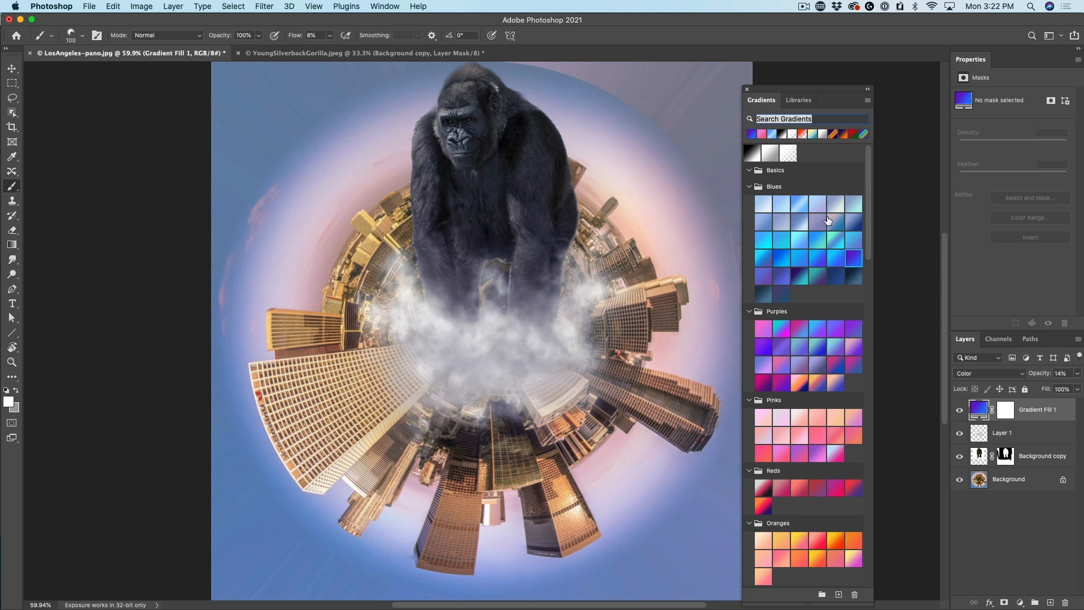
pyautogui.click(818, 203)
pyautogui.click(797, 278)
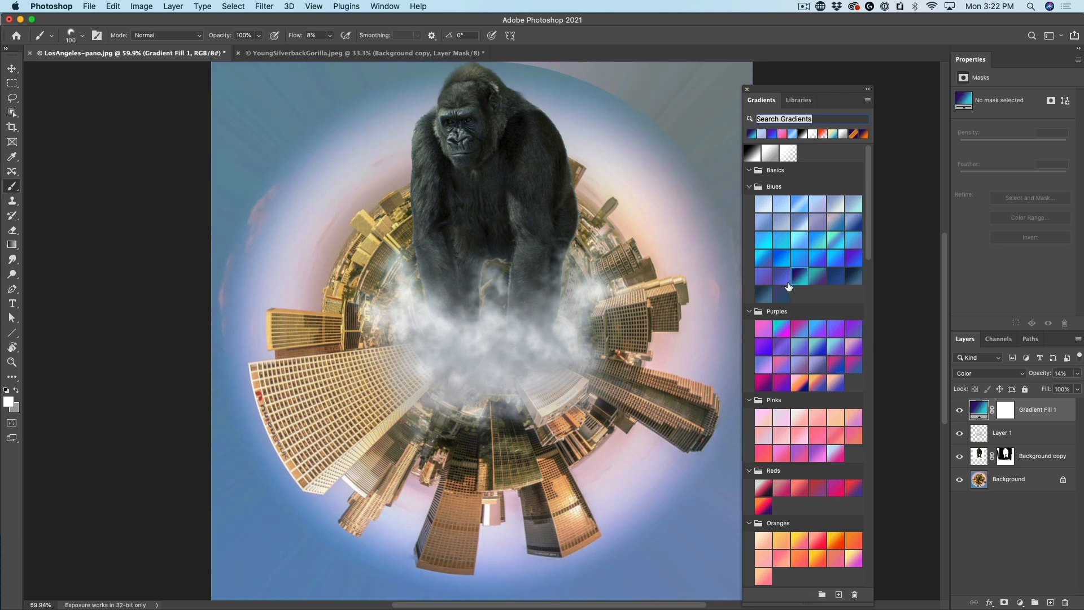
pyautogui.moveTo(838, 92); pyautogui.dragTo(883, 81)
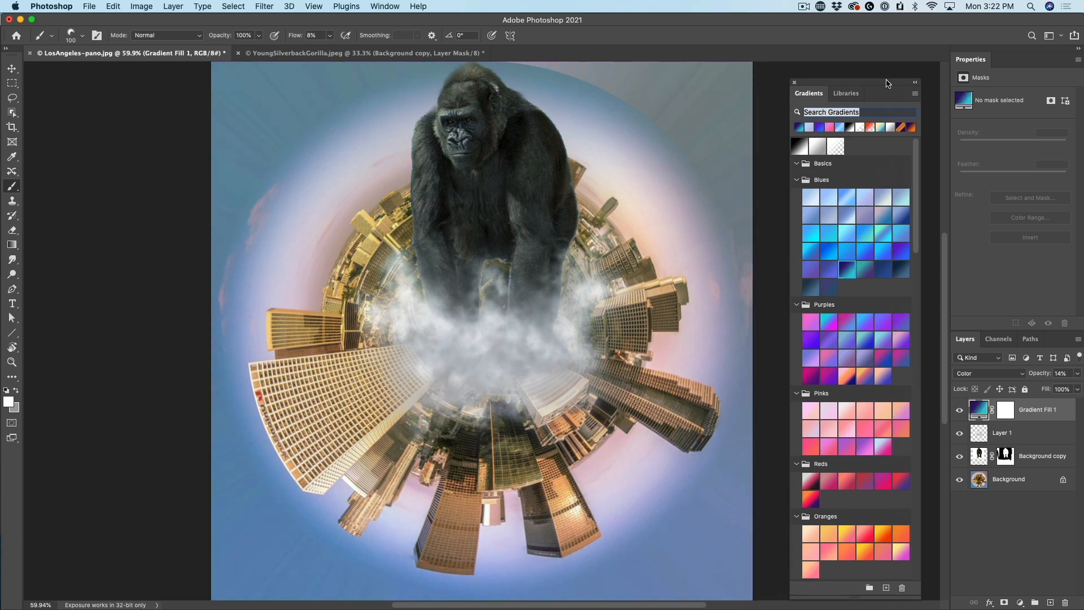